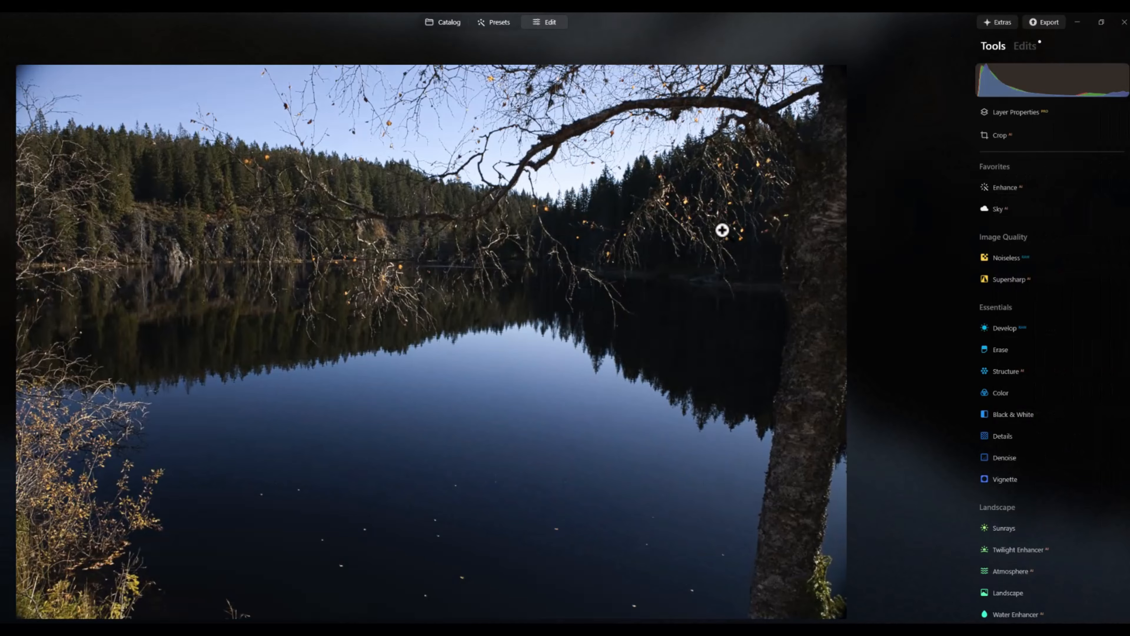
Apply Auto Adjust in the RAW Develop edits to each of the five bracketed CR3 photos, 2V8A1026 to 2V8A1046
{"action": "left_click", "coordinate": [1024, 46]}
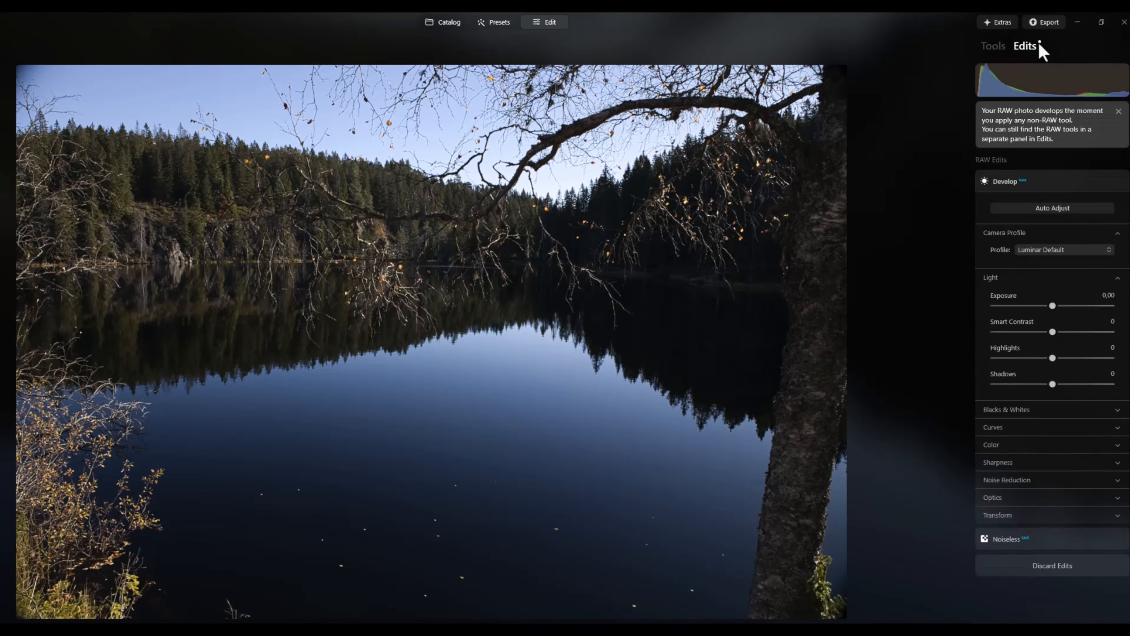
{"action": "left_click", "coordinate": [1064, 212]}
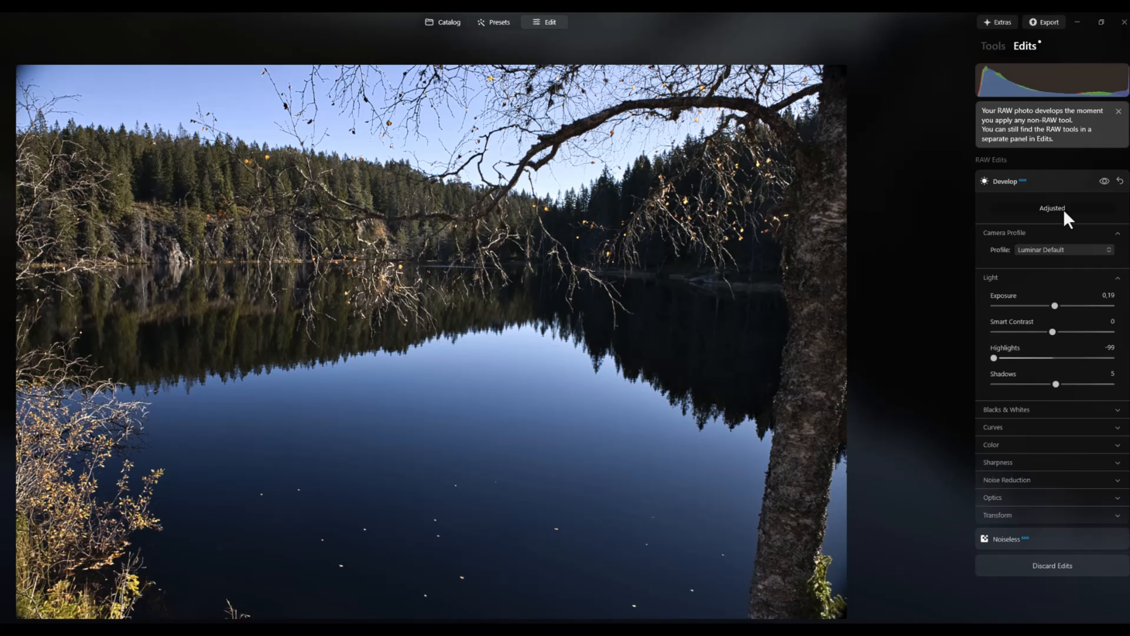
{"action": "key", "text": "ctrl+z"}
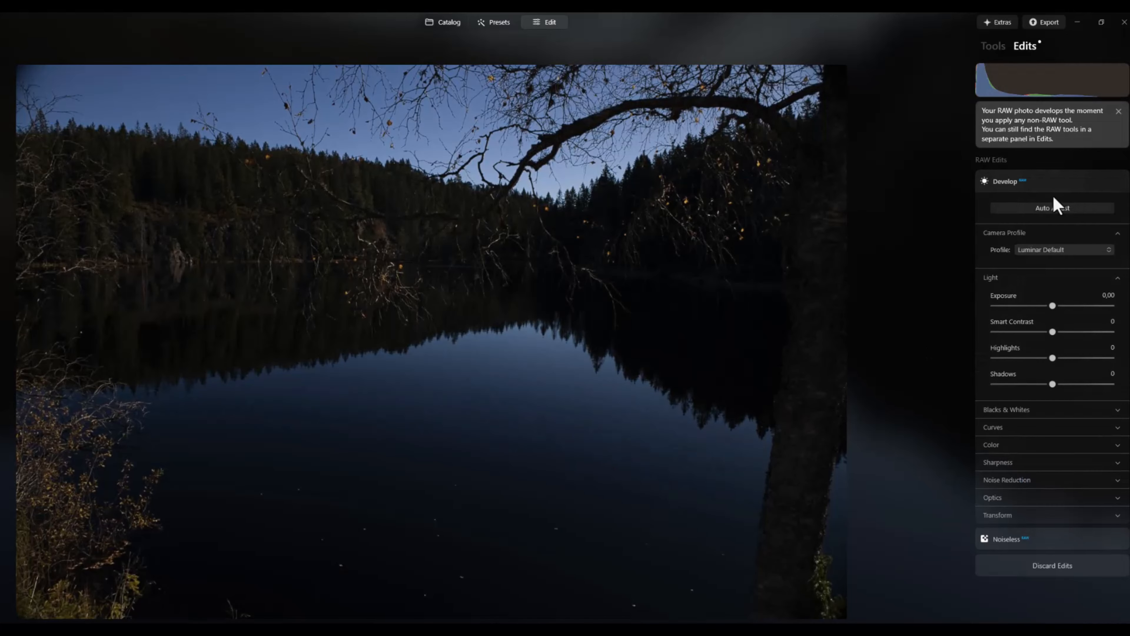
{"action": "left_click", "coordinate": [1064, 210]}
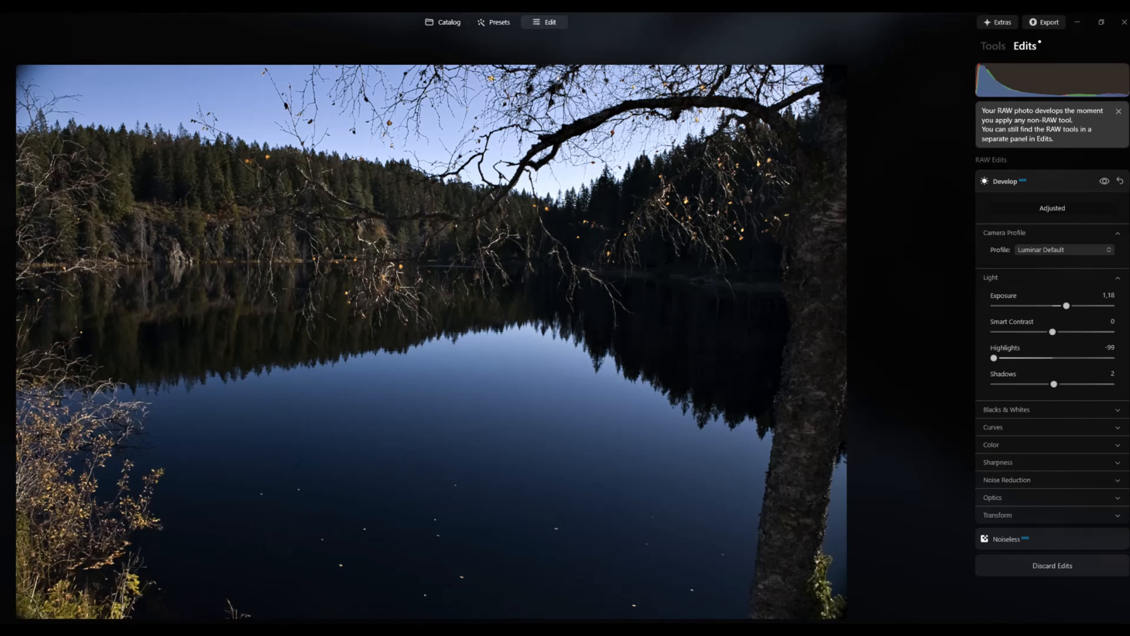
{"action": "key", "text": "ctrl+z"}
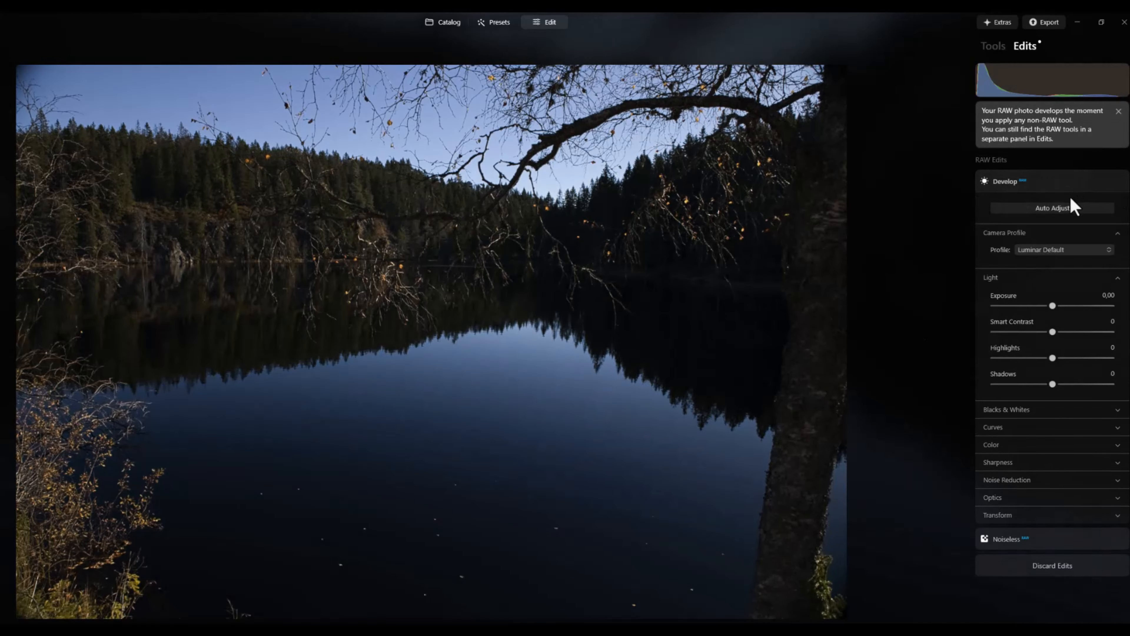
{"action": "left_click", "coordinate": [1068, 209]}
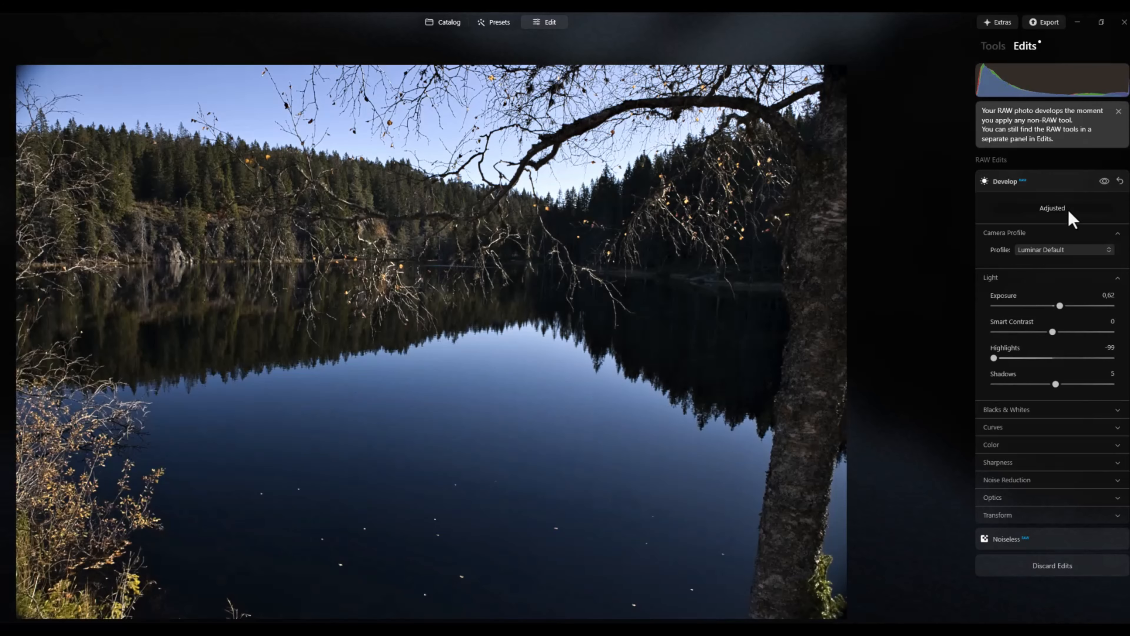
{"action": "key", "text": "ctrl+z"}
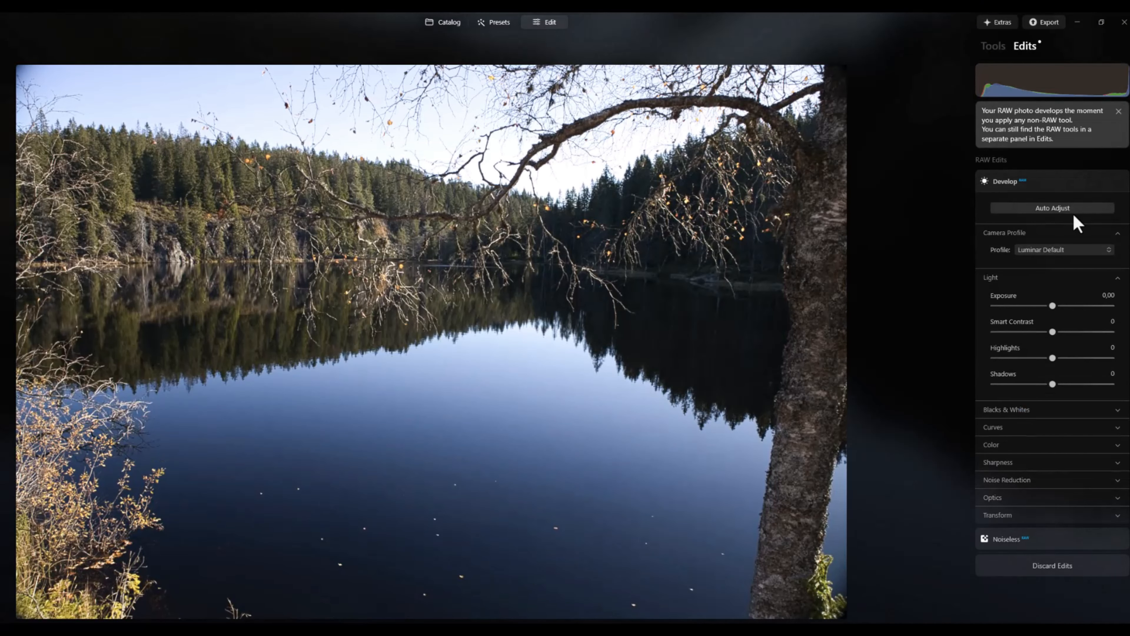
{"action": "left_click", "coordinate": [1062, 208]}
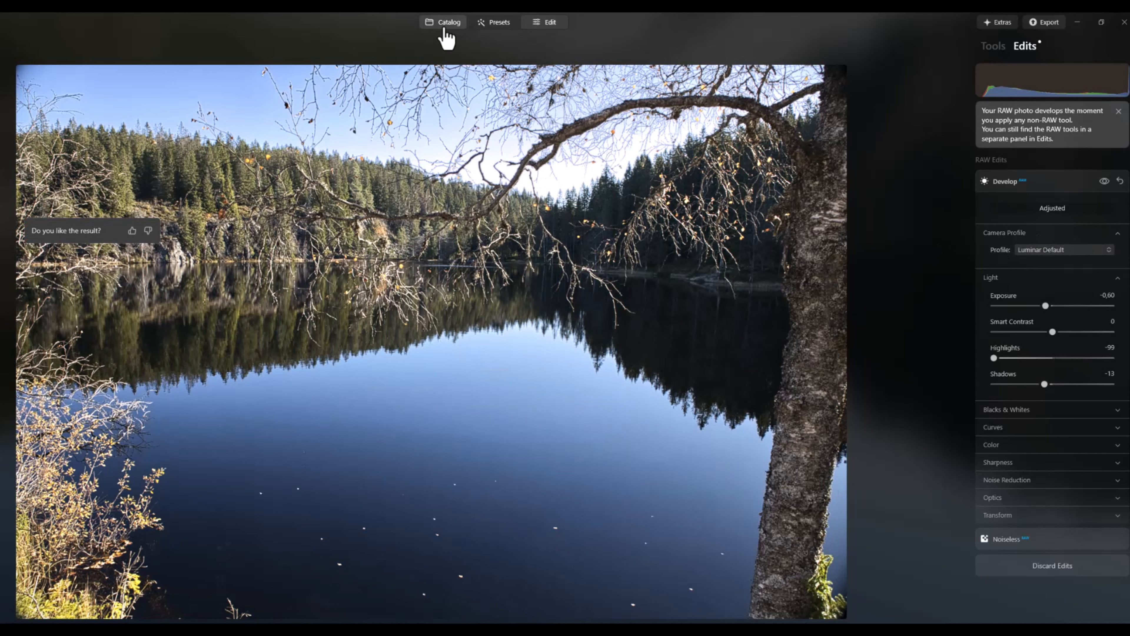
Add all five adjusted CR3 photos from the catalog to HDR Merge, check the merge settings and merge them
{"action": "left_click", "coordinate": [443, 30]}
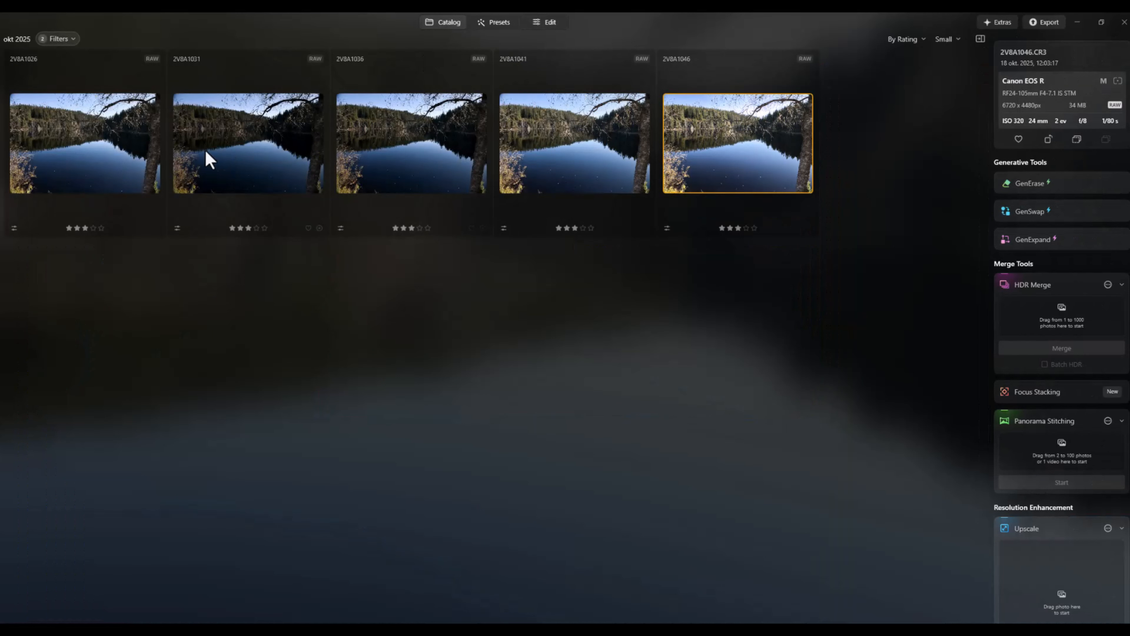
{"action": "key", "text": "ctrl+a"}
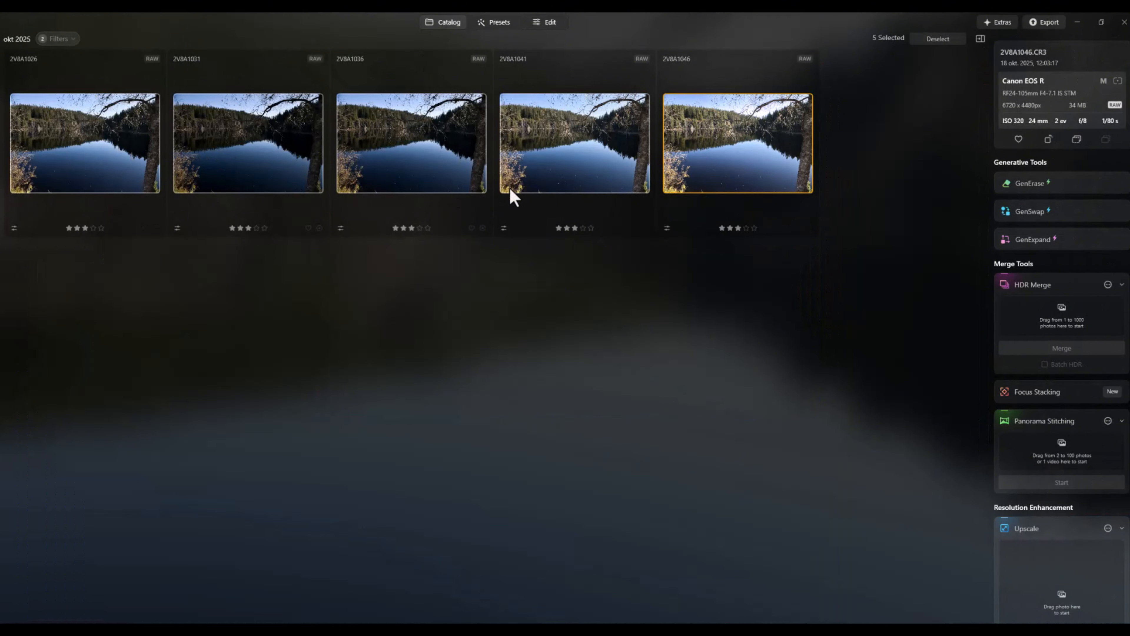
{"action": "left_click_drag", "start_coordinate": [725, 142], "coordinate": [1063, 313]}
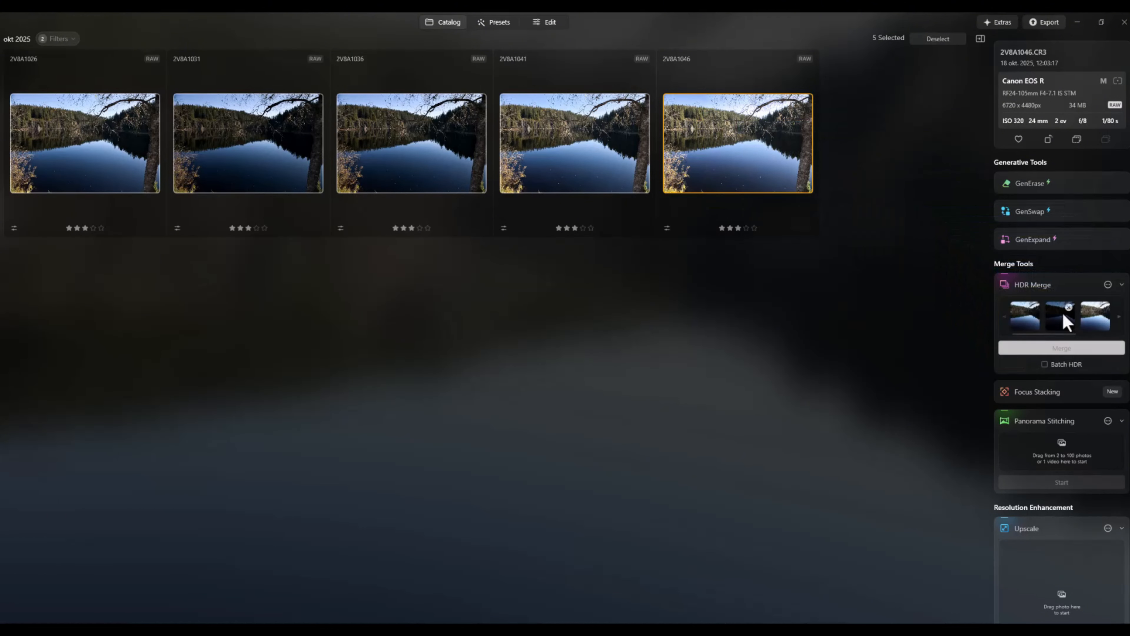
{"action": "left_click", "coordinate": [1108, 285]}
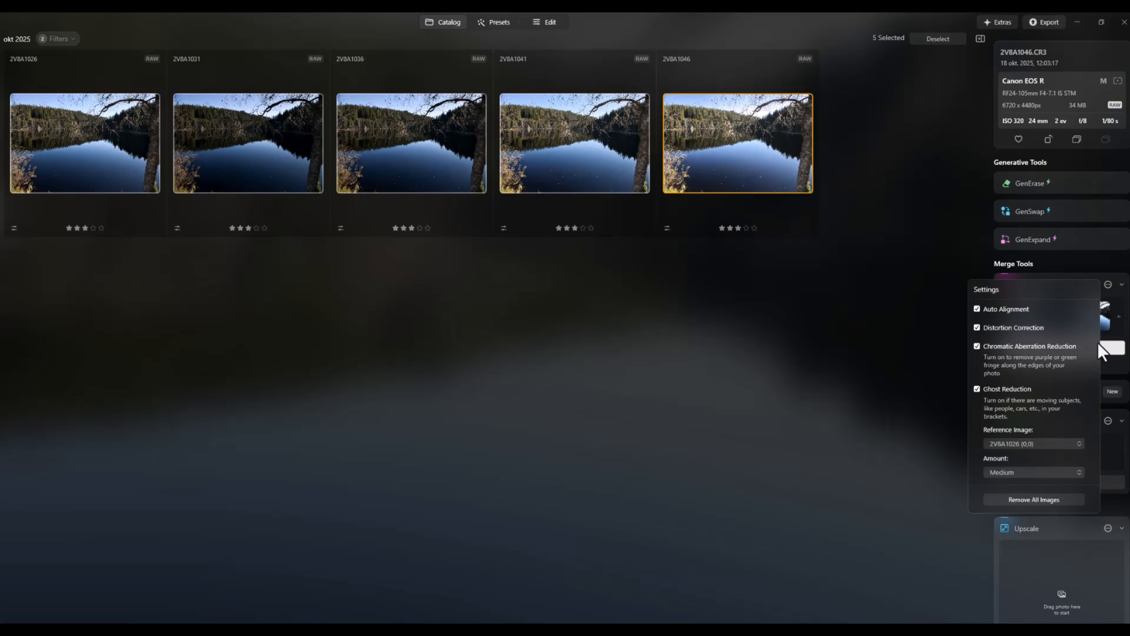
{"action": "left_click", "coordinate": [1108, 285]}
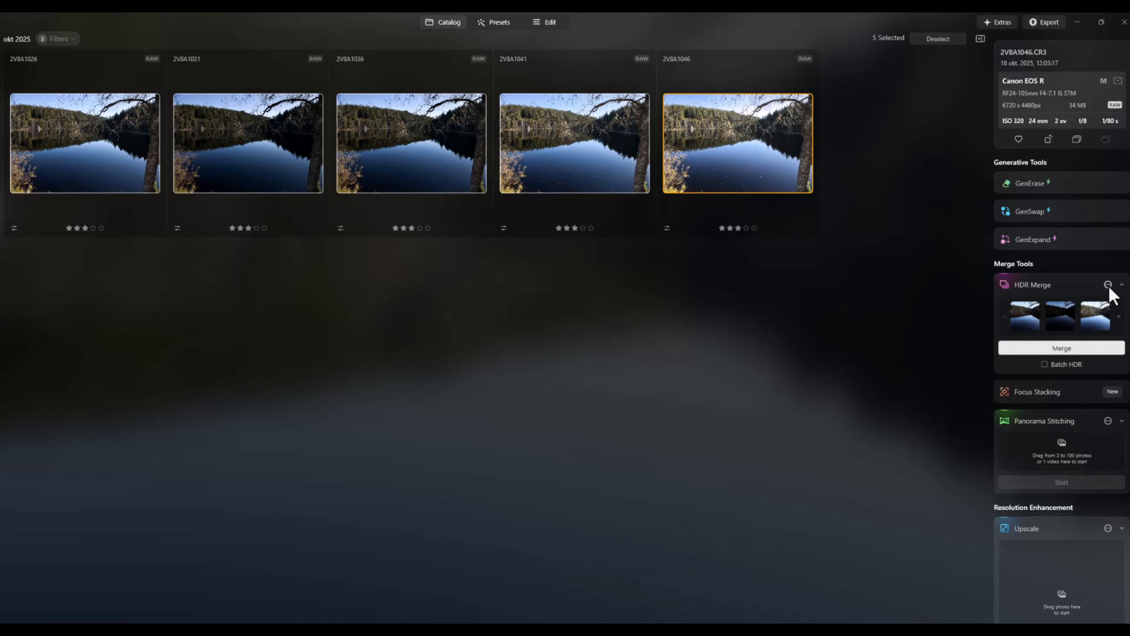
{"action": "left_click", "coordinate": [1067, 348]}
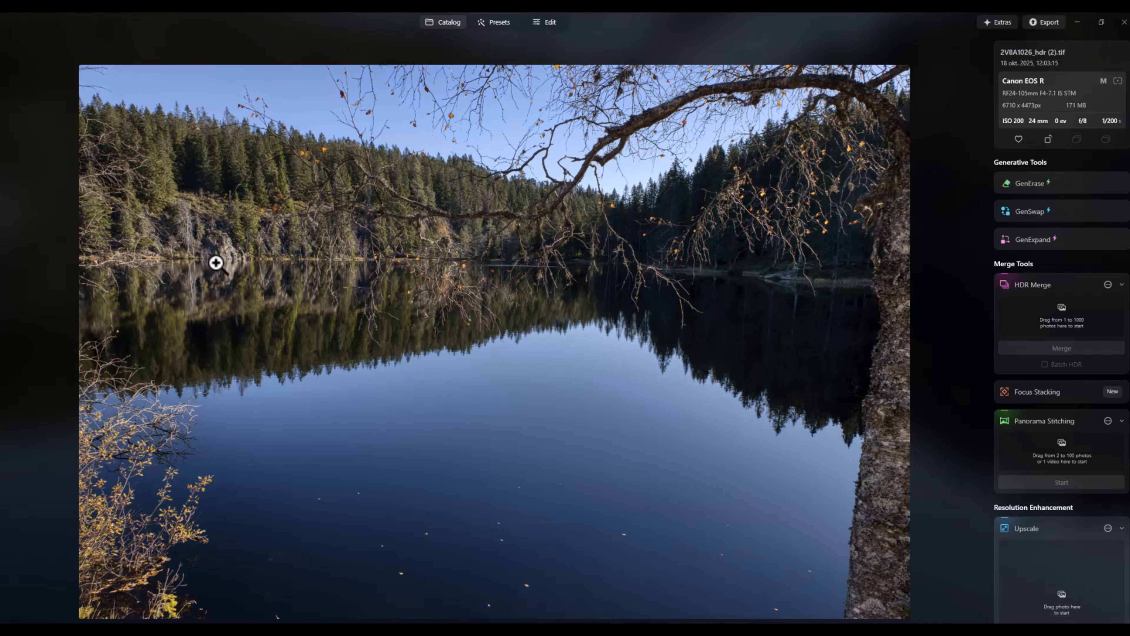
Compare the HDR result with the original 2V8A1026 photo, and filter the catalog to show only JPG files instead of CR3
{"action": "left_click", "coordinate": [2, 331]}
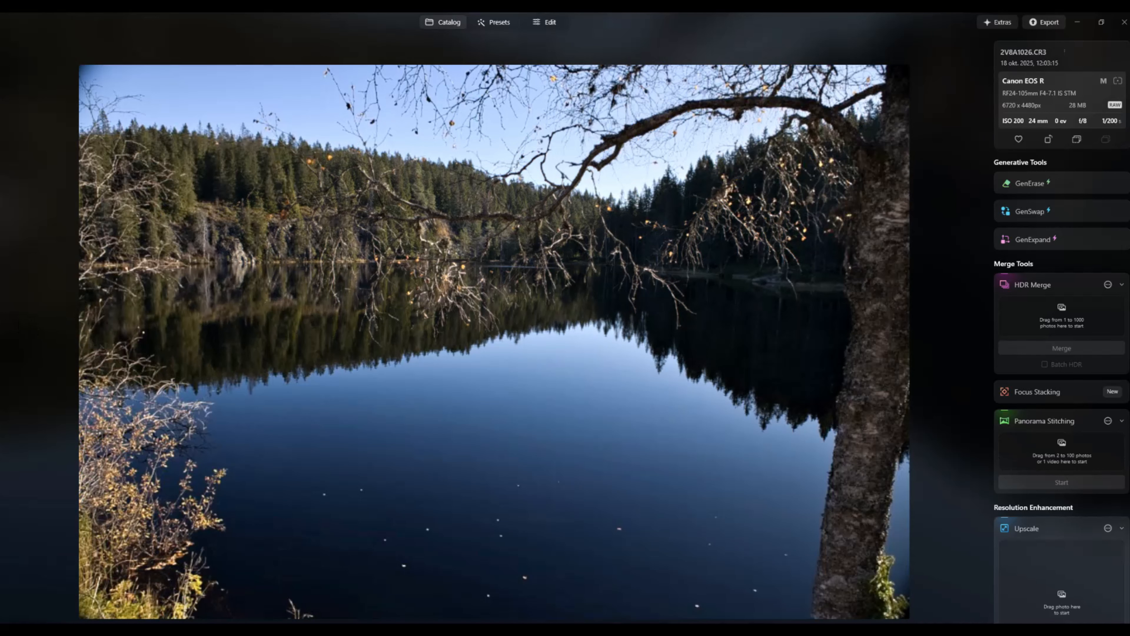
{"action": "left_click", "coordinate": [447, 28]}
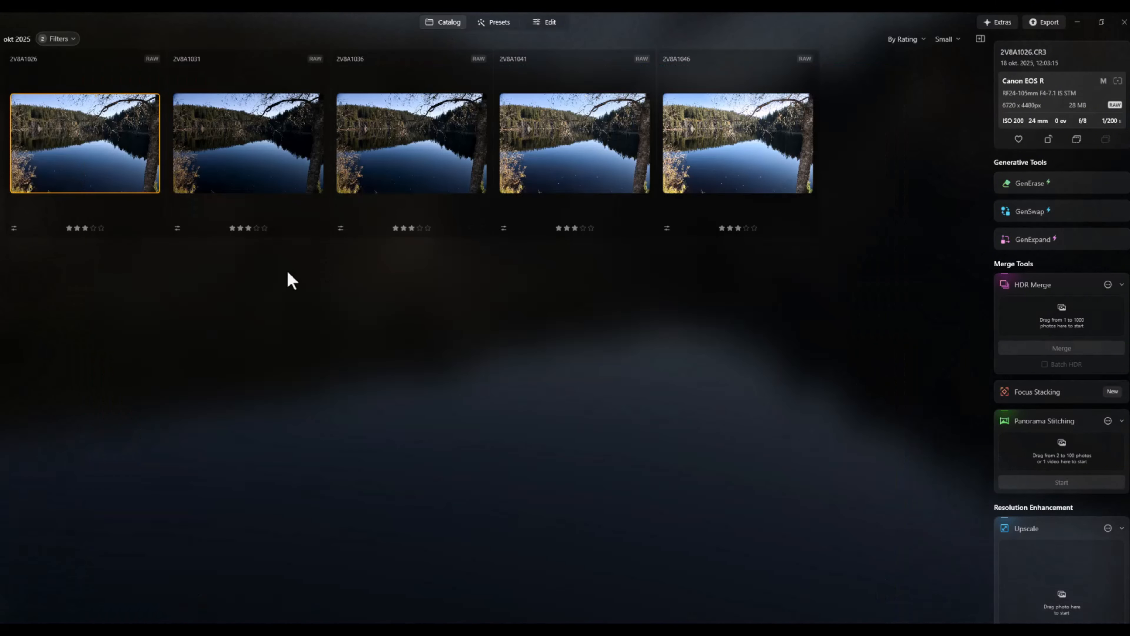
{"action": "left_click", "coordinate": [71, 40]}
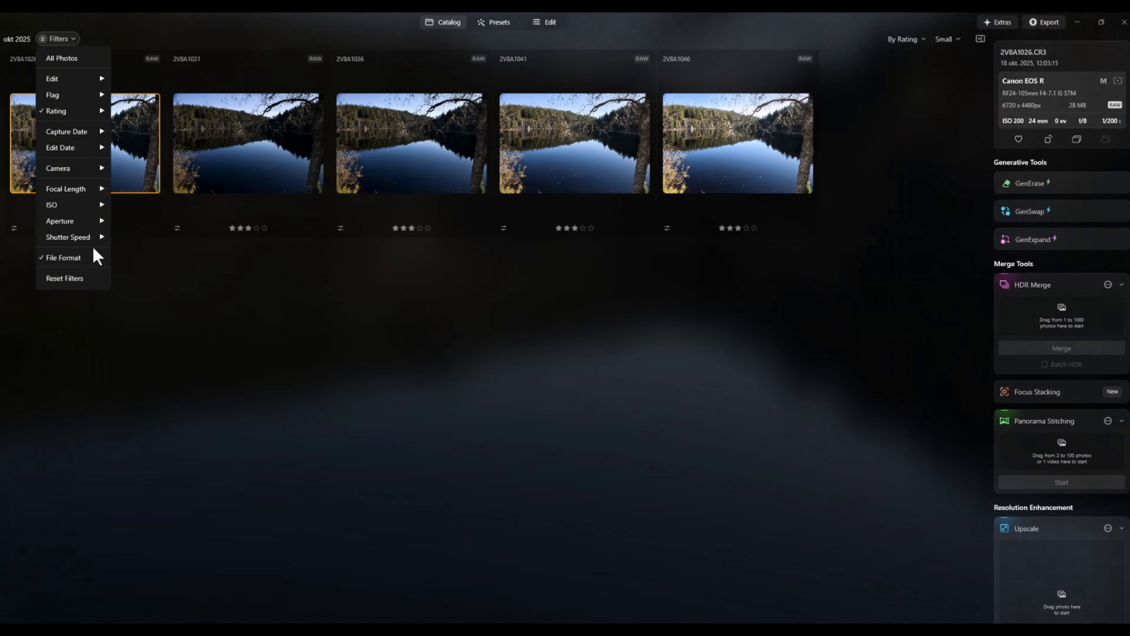
{"action": "mouse_move", "coordinate": [103, 260]}
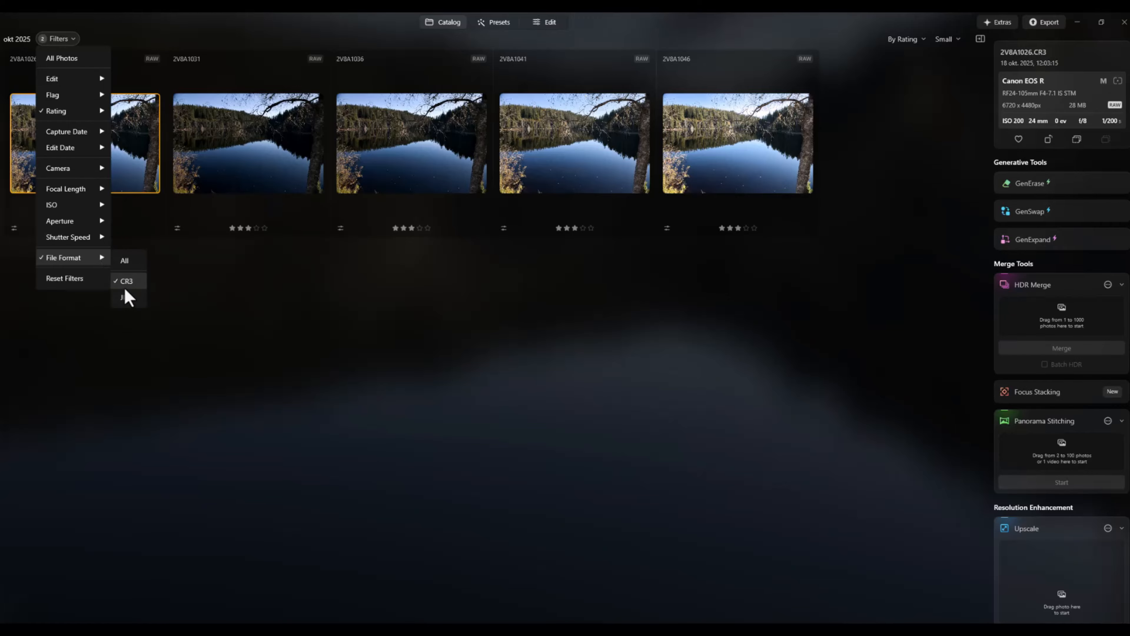
{"action": "left_click", "coordinate": [127, 298]}
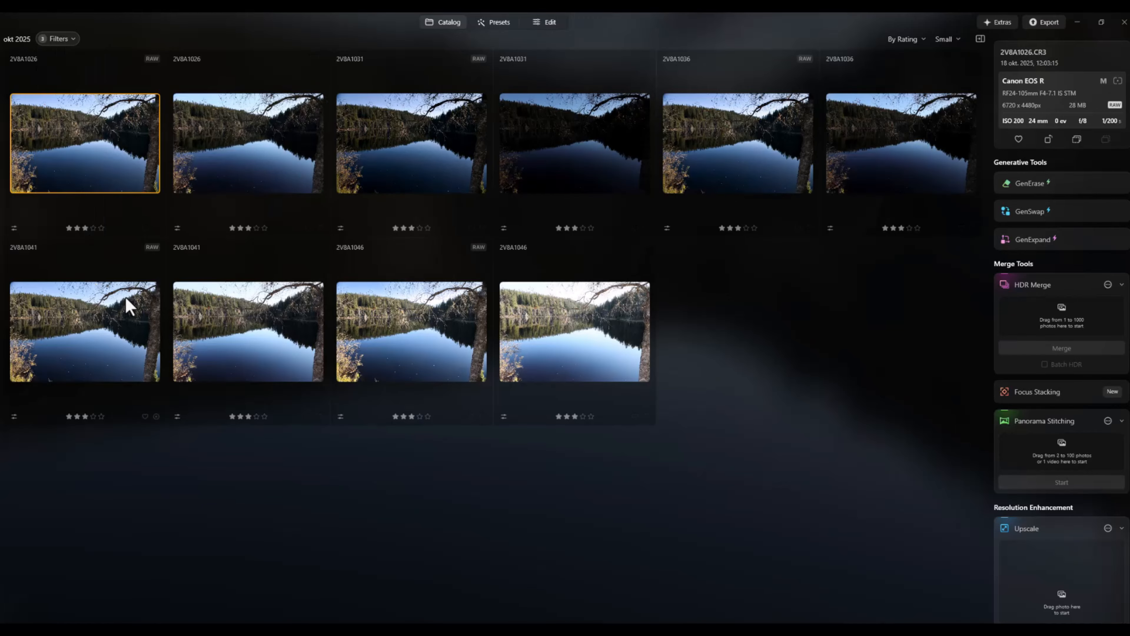
{"action": "left_click", "coordinate": [73, 41]}
{"action": "mouse_move", "coordinate": [107, 259]}
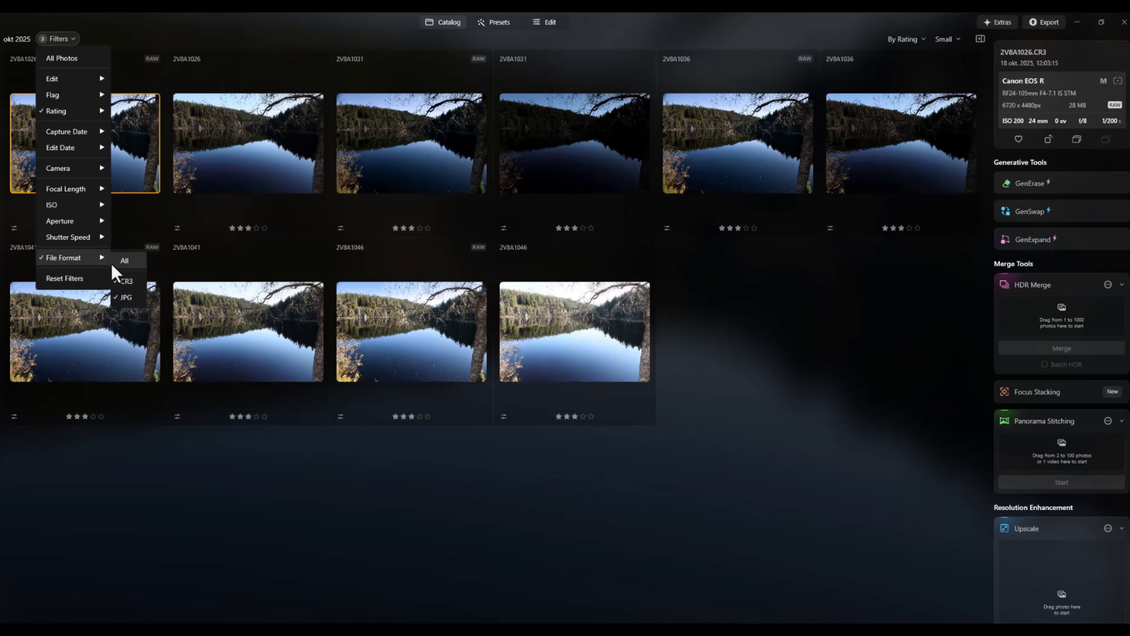
{"action": "left_click", "coordinate": [123, 281]}
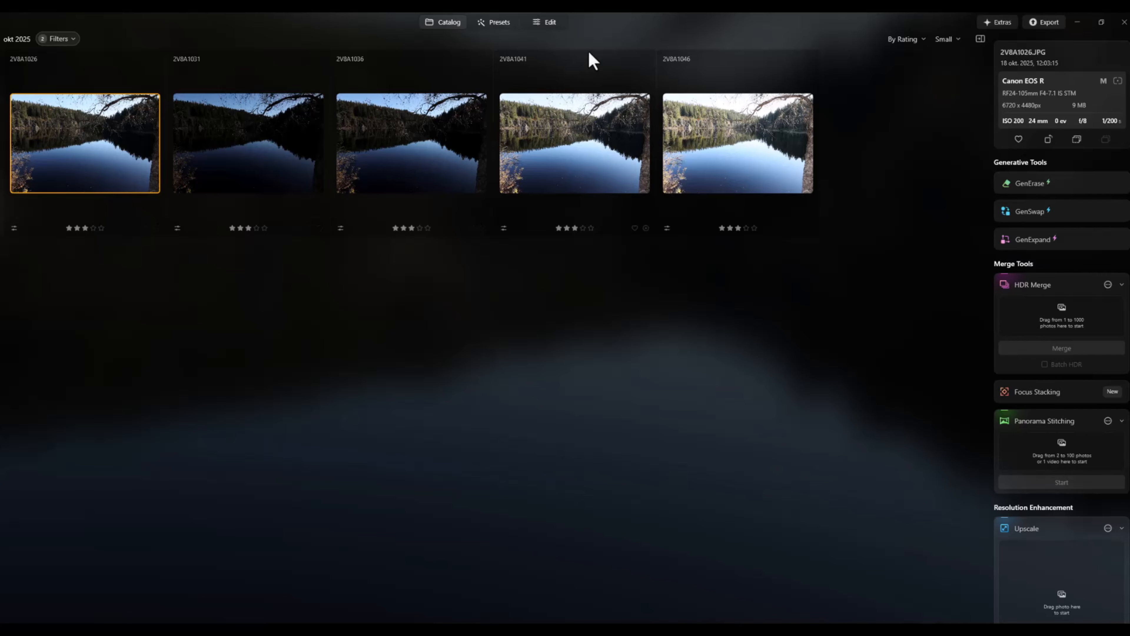
Apply Auto Adjust in the Develop tool to the JPG photos 2V8A1026 and 2V8A1031
{"action": "left_click", "coordinate": [551, 23]}
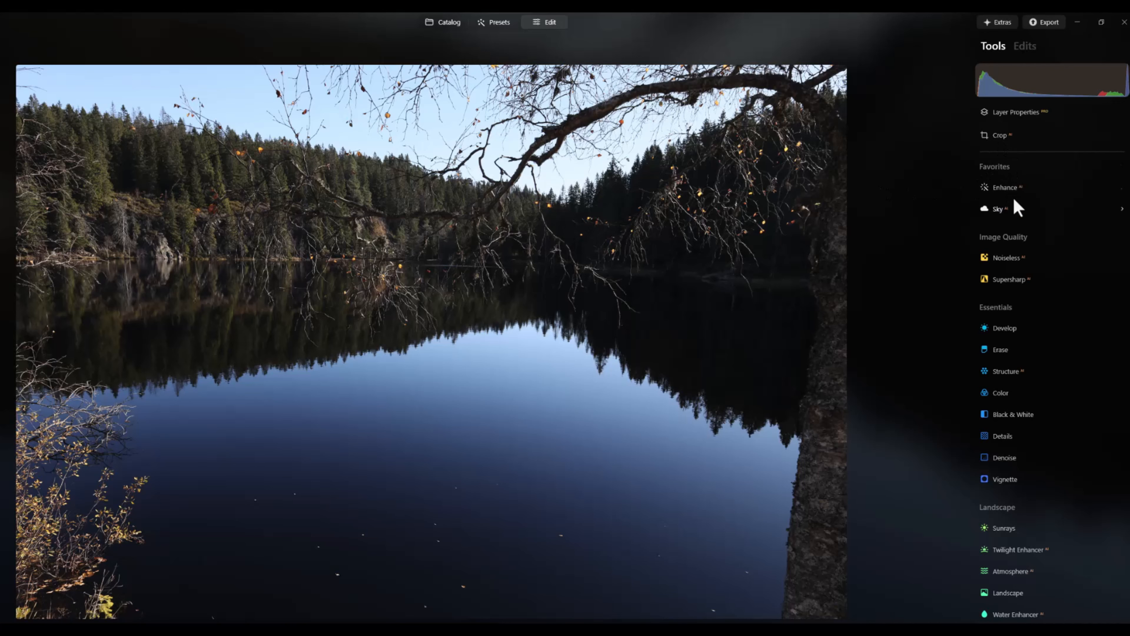
{"action": "left_click", "coordinate": [1012, 329]}
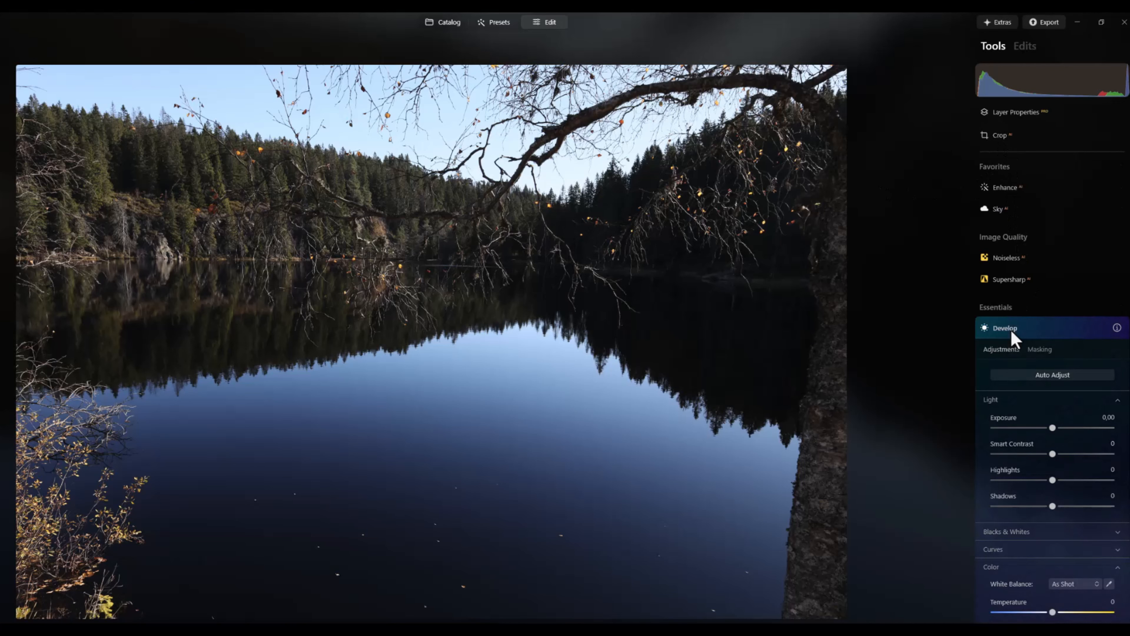
{"action": "left_click", "coordinate": [1069, 293]}
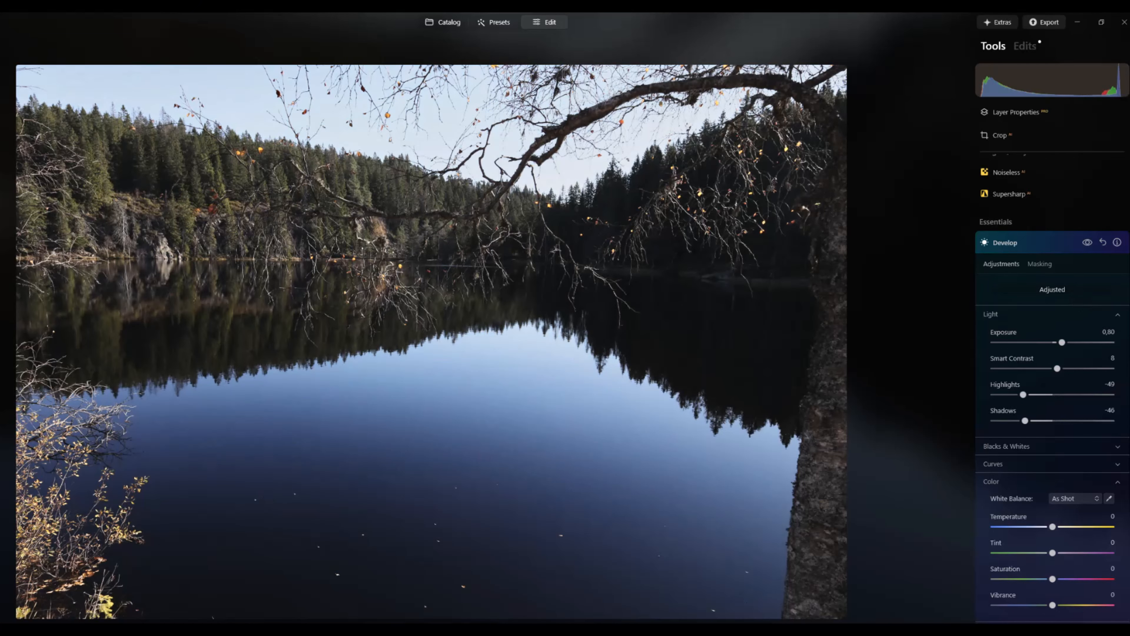
{"action": "key", "text": "ctrl+z"}
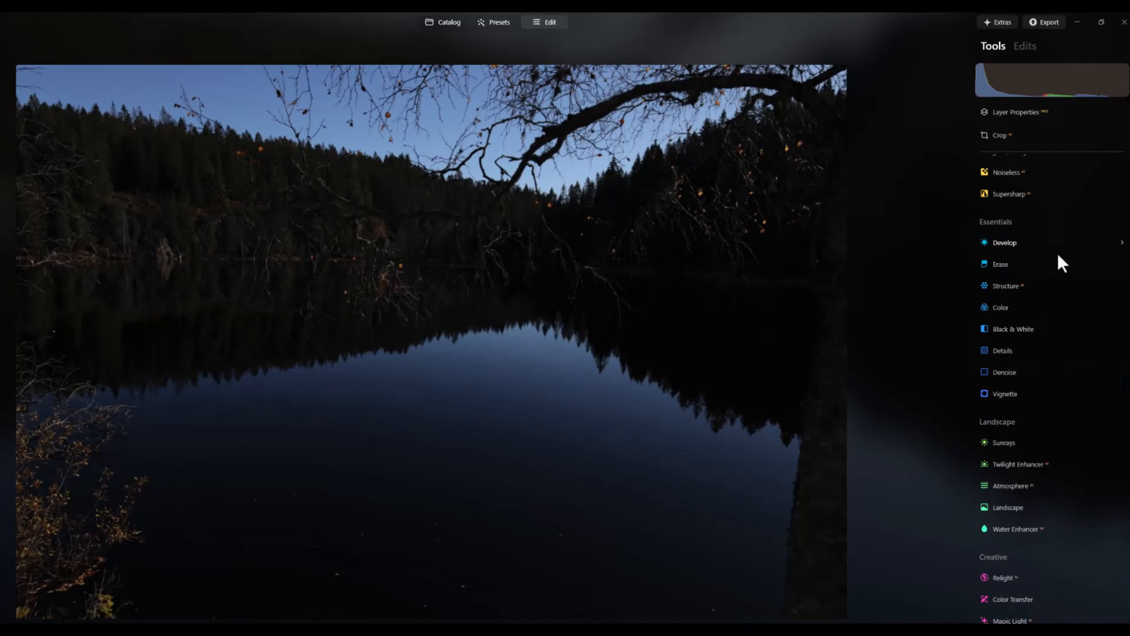
{"action": "left_click", "coordinate": [1014, 246]}
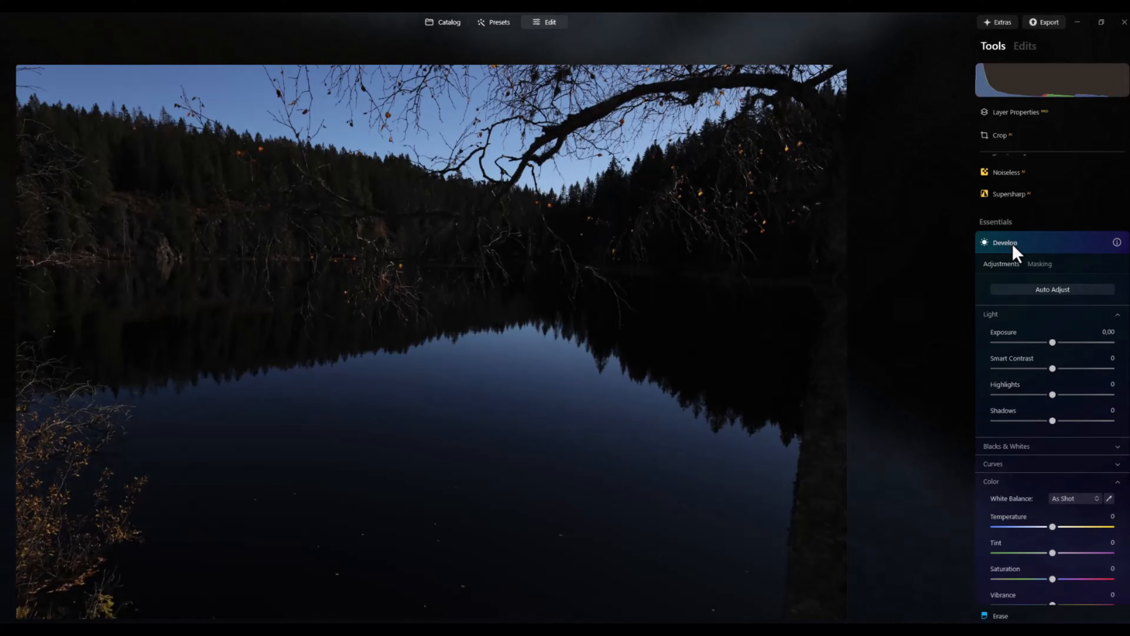
{"action": "left_click", "coordinate": [1059, 293]}
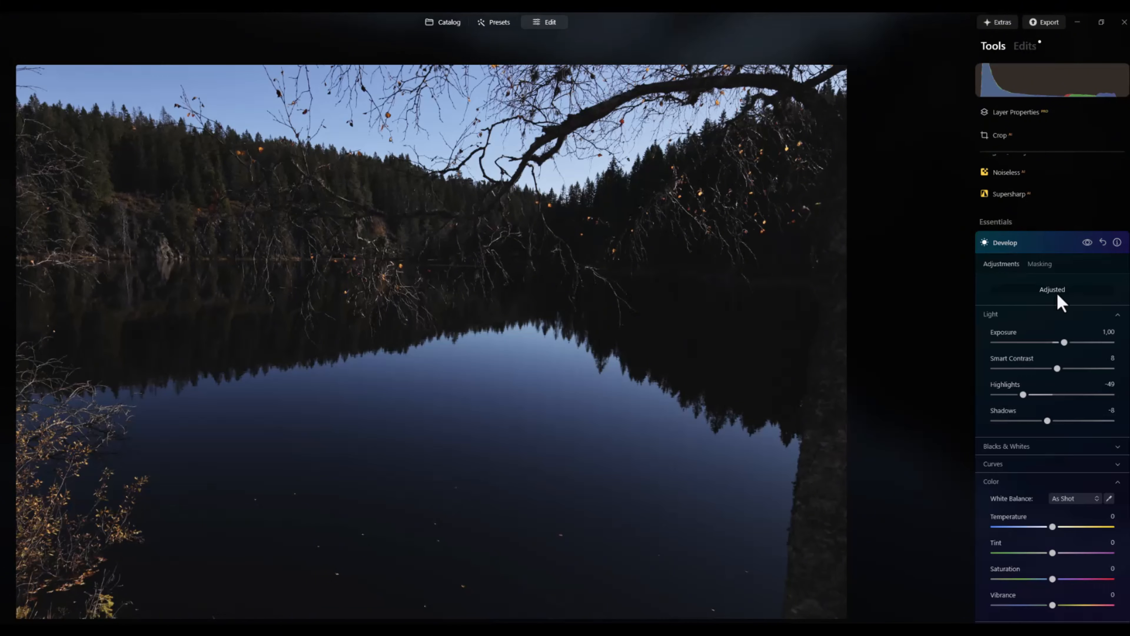
Apply Develop's Auto Adjust to the remaining JPG photos 2V8A1036, 2V8A1041 and 2V8A1046
{"action": "key", "text": "ctrl+z"}
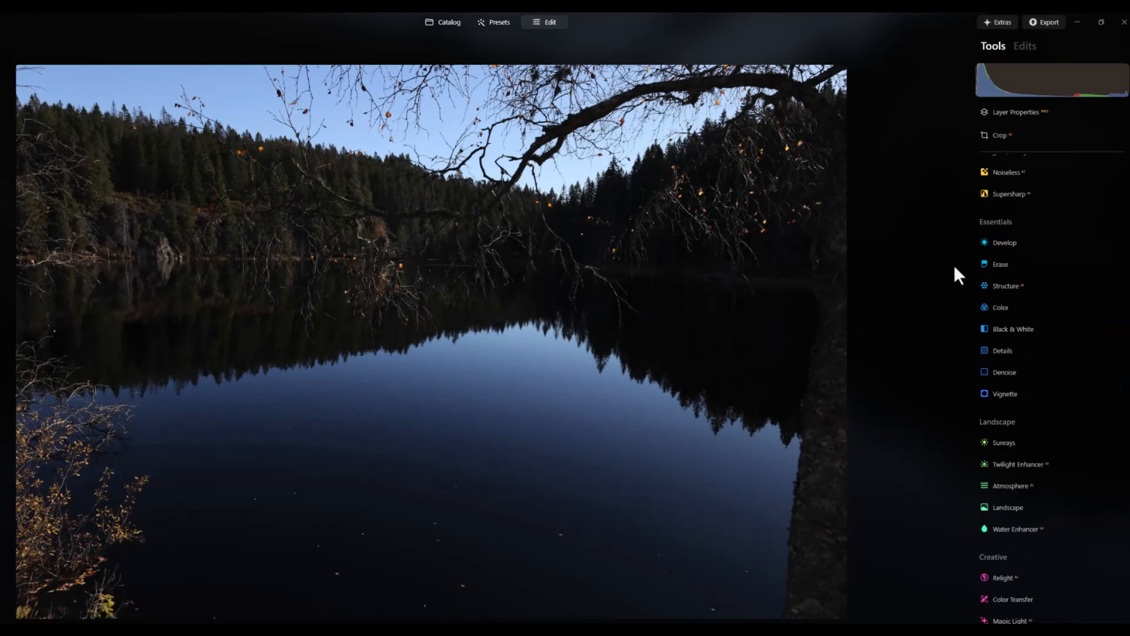
{"action": "left_click", "coordinate": [1015, 244]}
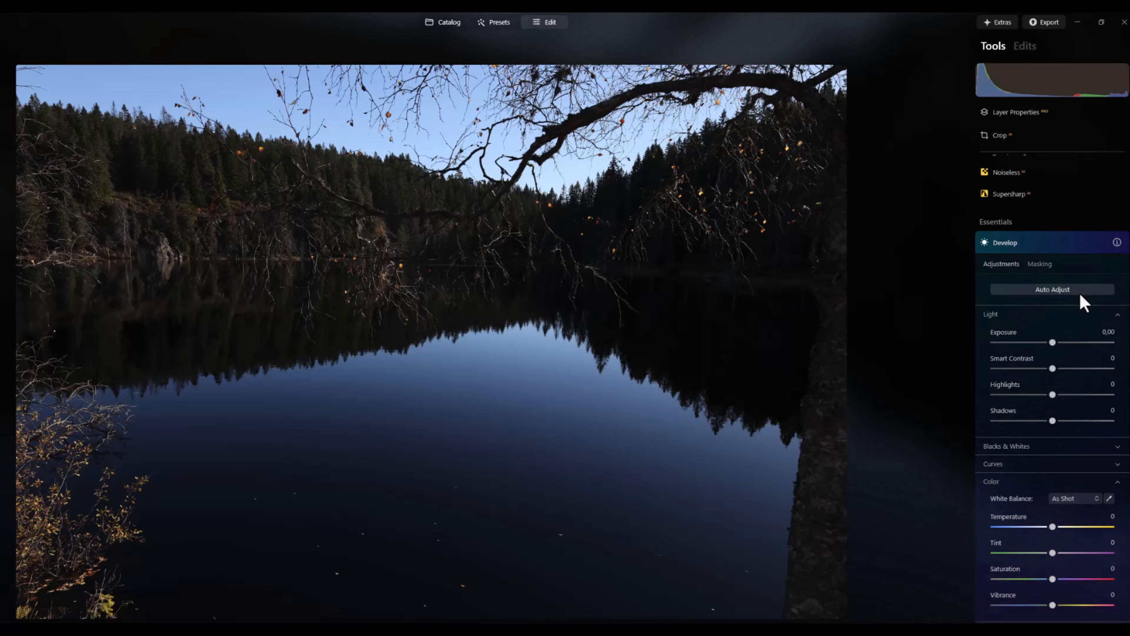
{"action": "left_click", "coordinate": [1070, 294]}
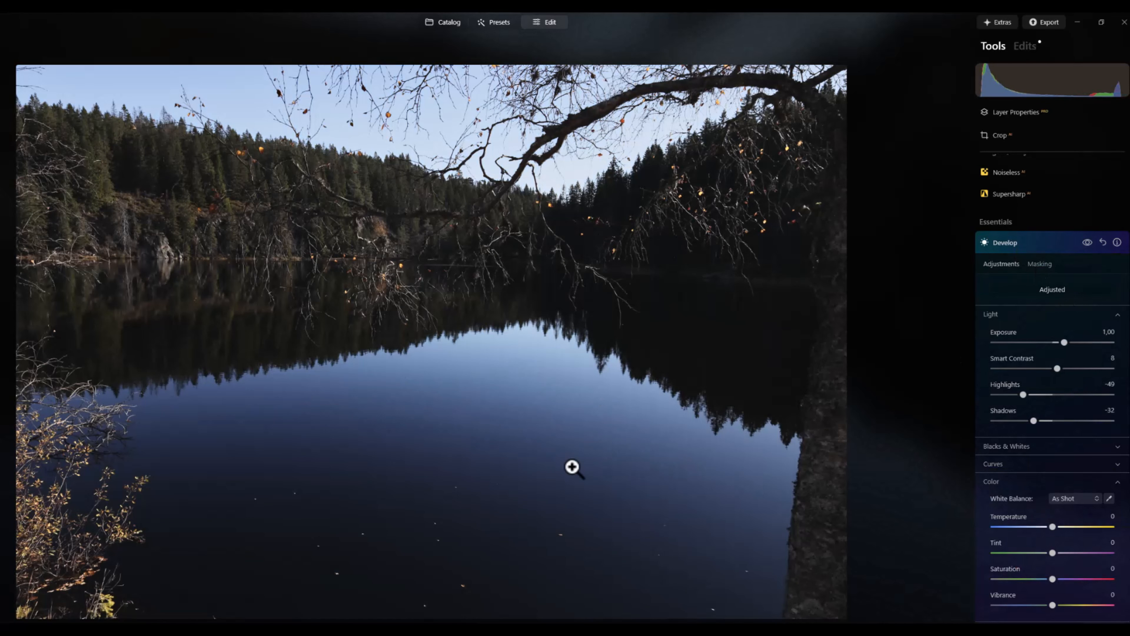
{"action": "key", "text": "Right"}
{"action": "left_click", "coordinate": [1059, 291]}
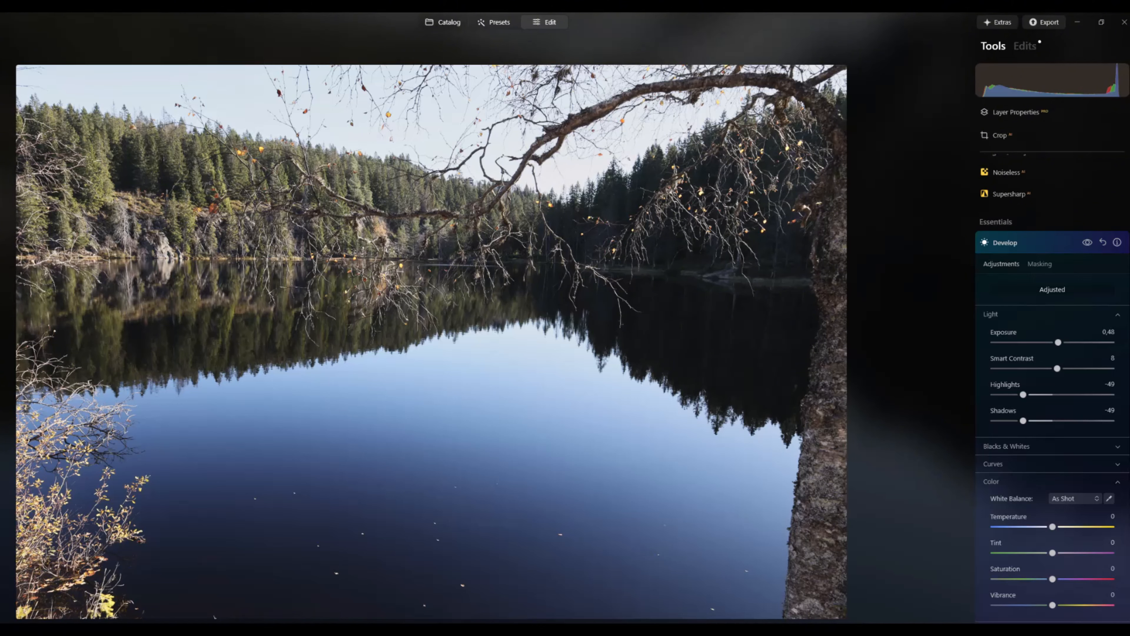
{"action": "key", "text": "Right"}
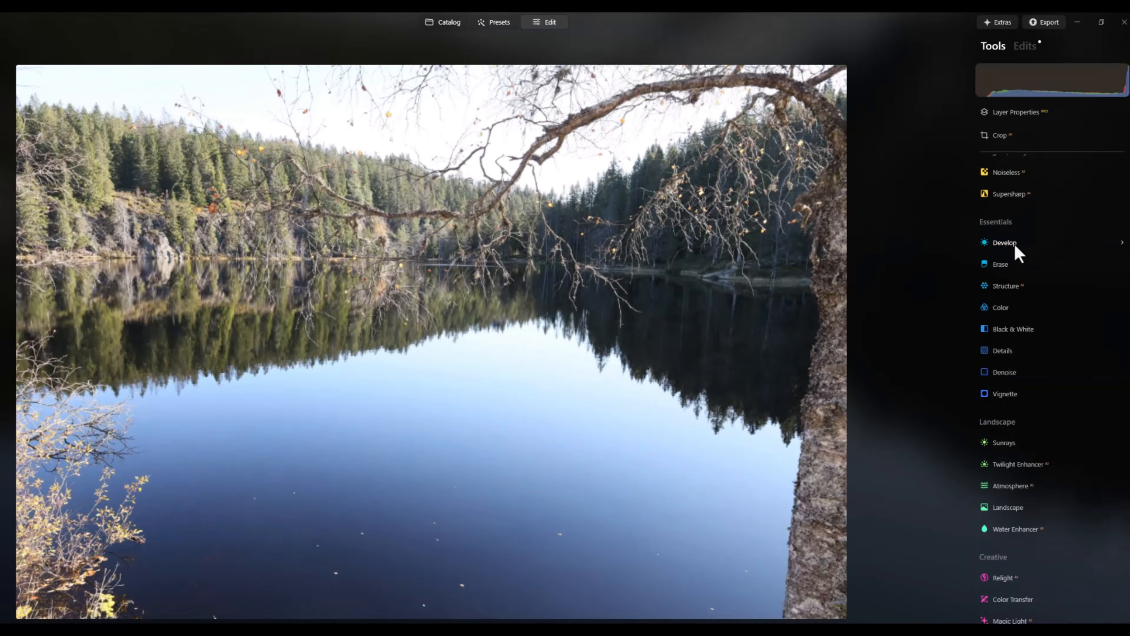
{"action": "left_click", "coordinate": [1014, 243]}
{"action": "left_click", "coordinate": [1066, 292]}
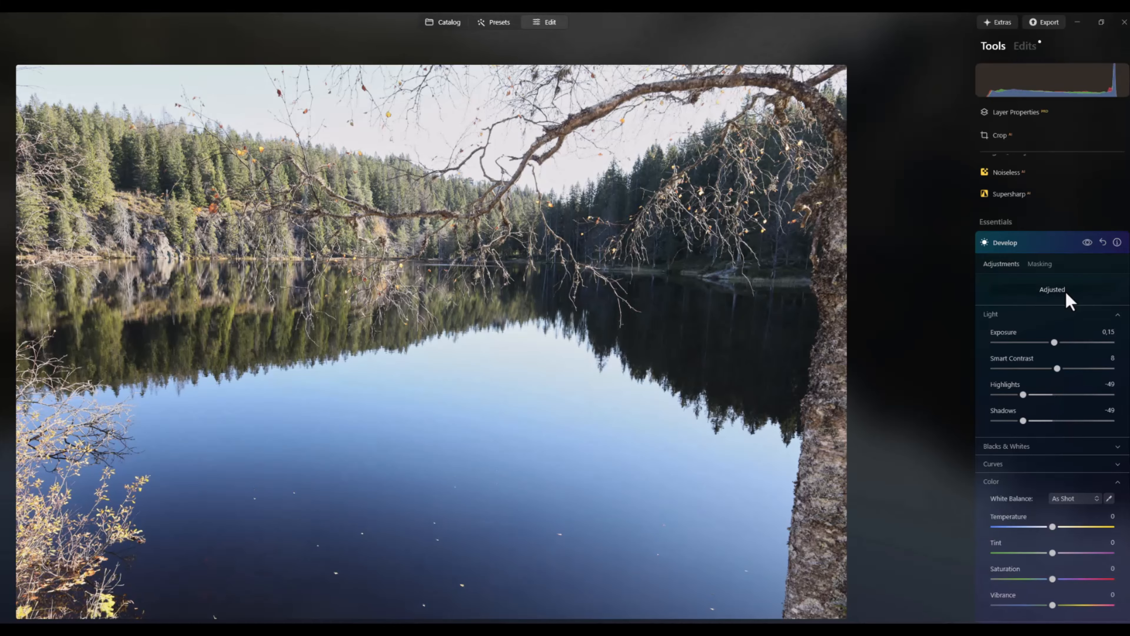
Select all five adjusted JPG photos in the catalog and add them to HDR Merge
{"action": "left_click", "coordinate": [448, 26]}
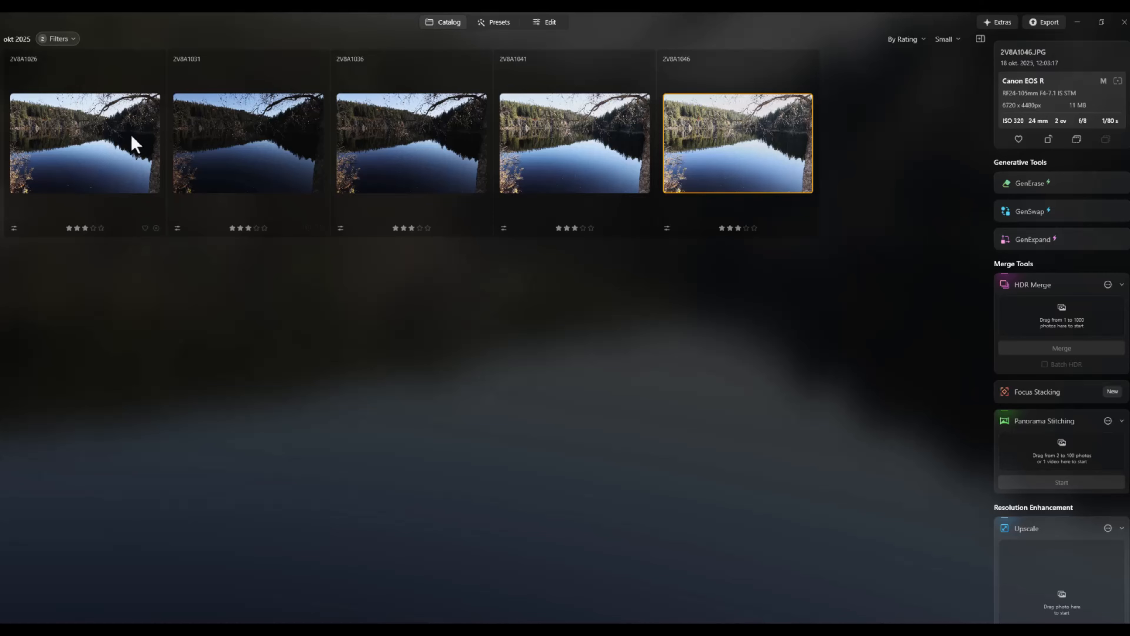
{"action": "key", "text": "ctrl+a"}
{"action": "left_click_drag", "start_coordinate": [734, 159], "coordinate": [1063, 327]}
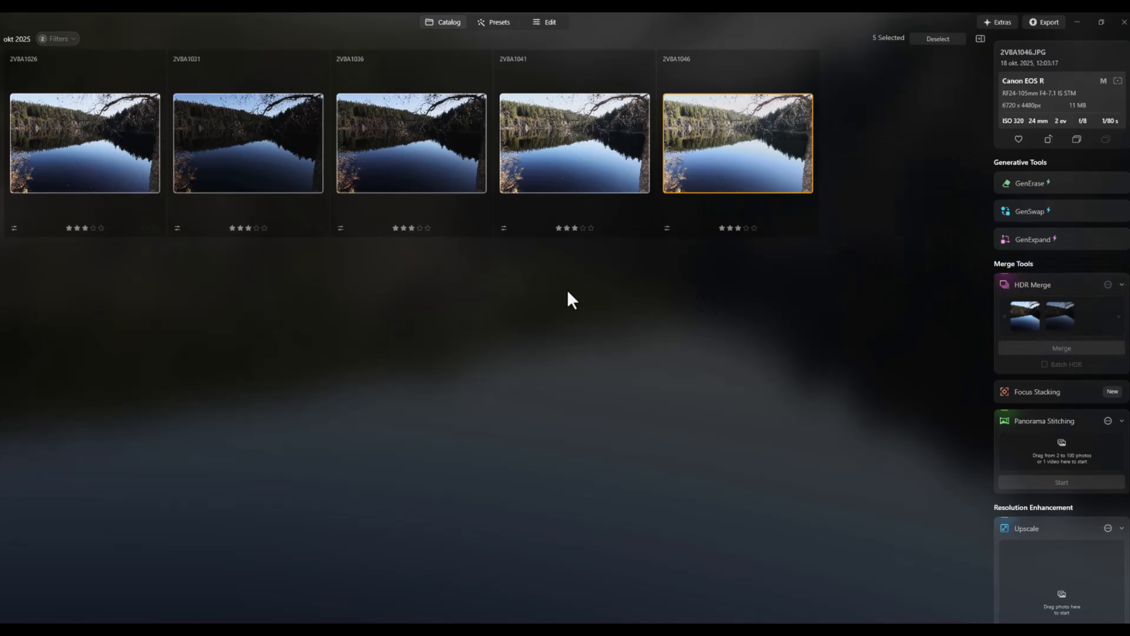
Check the HDR Merge settings, leaving them as they are, and merge the five JPG photos
{"action": "left_click", "coordinate": [1107, 285]}
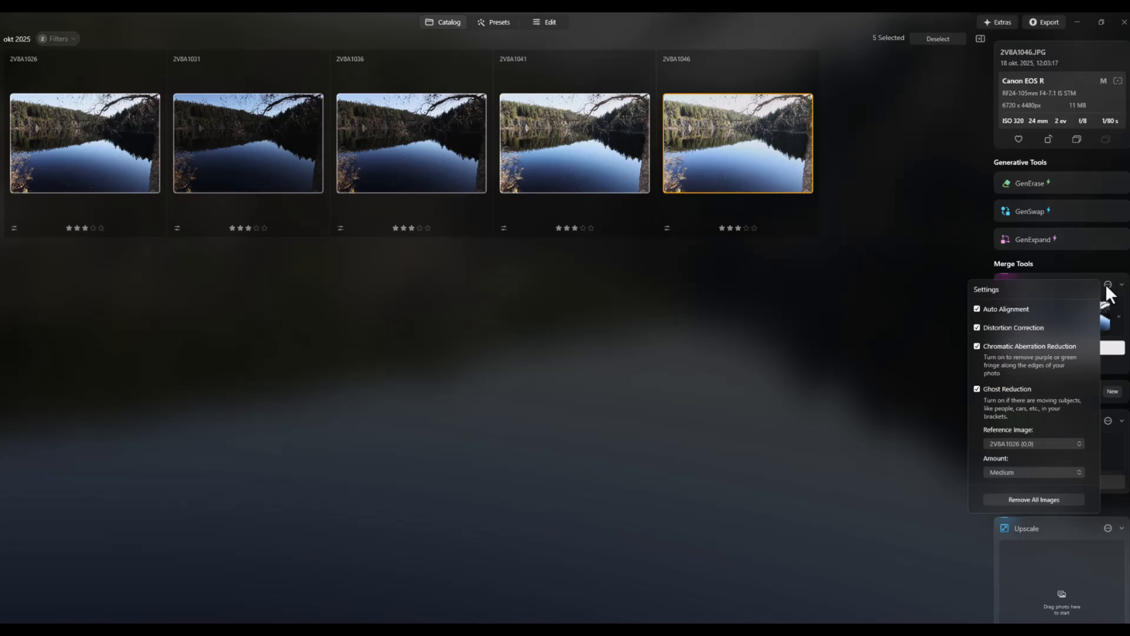
{"action": "left_click", "coordinate": [1107, 285]}
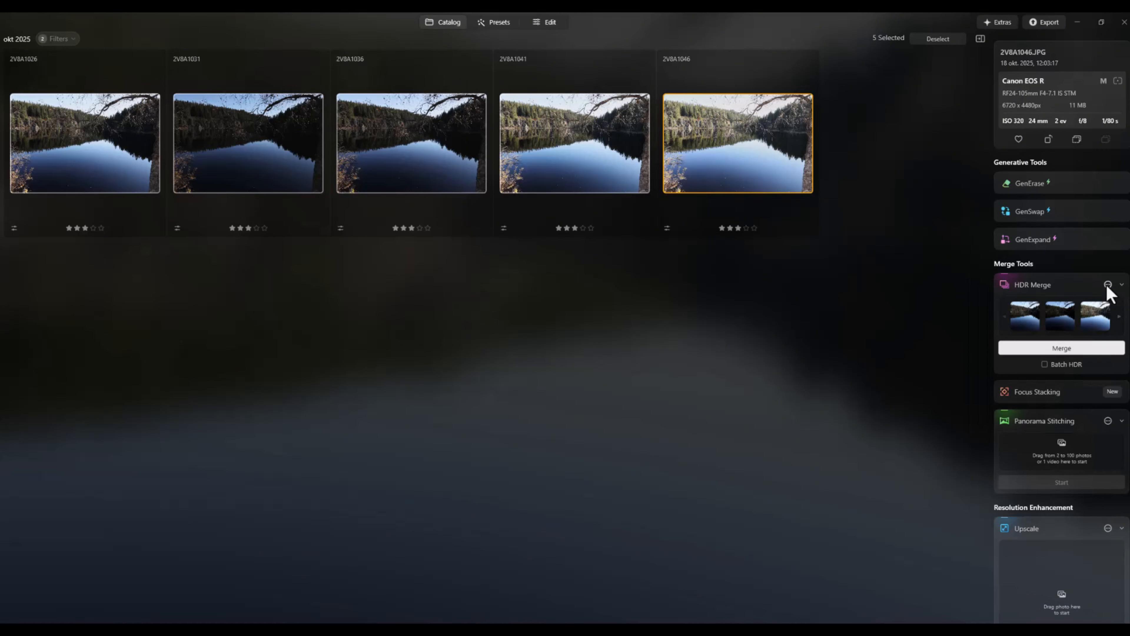
{"action": "left_click", "coordinate": [1078, 349]}
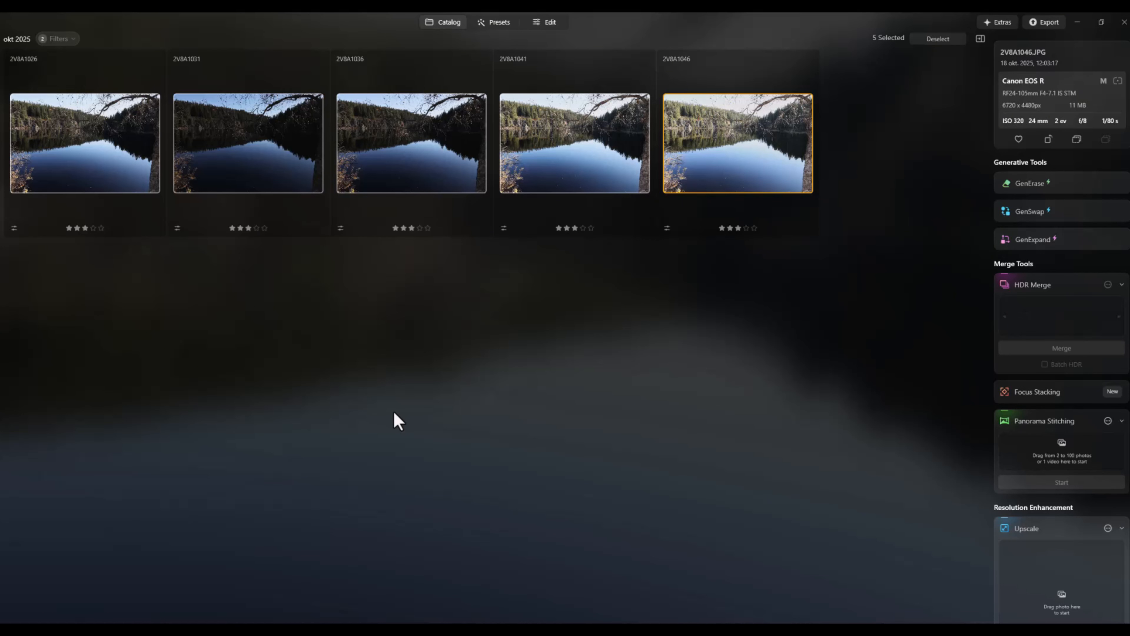
Open the JPG-based HDR image 2V8A1026_hdr (3) from the catalog and compare it with the RAW-based 2V8A1026_hdr (2)
{"action": "scroll", "coordinate": [396, 419], "scroll_direction": "down", "scroll_amount": 15}
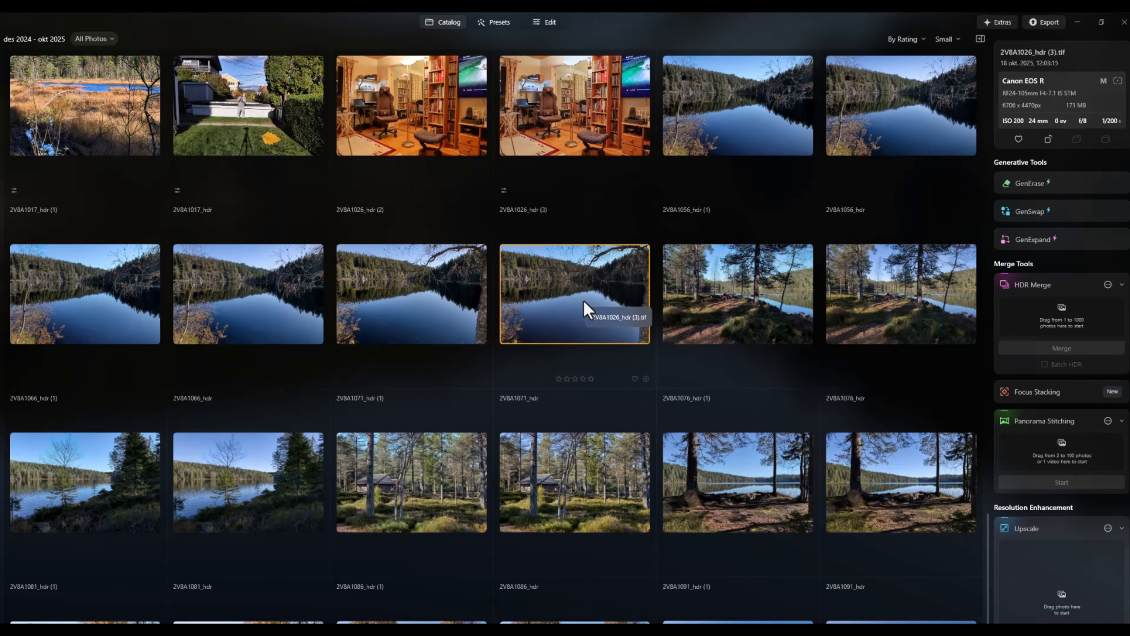
{"action": "double_click", "coordinate": [576, 308]}
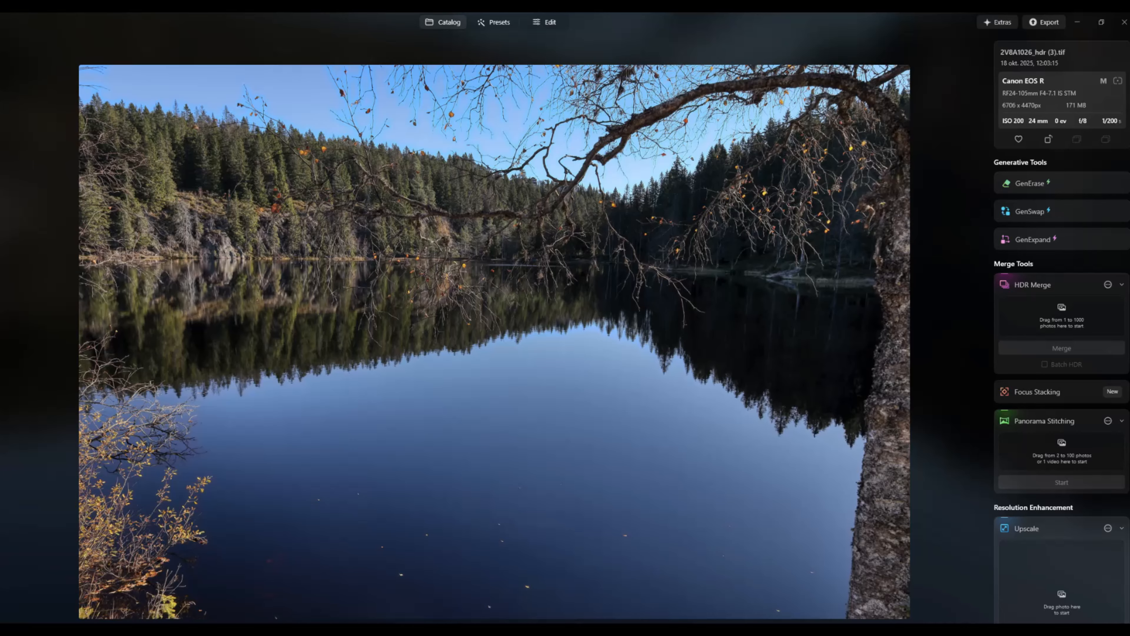
{"action": "key", "text": "Left"}
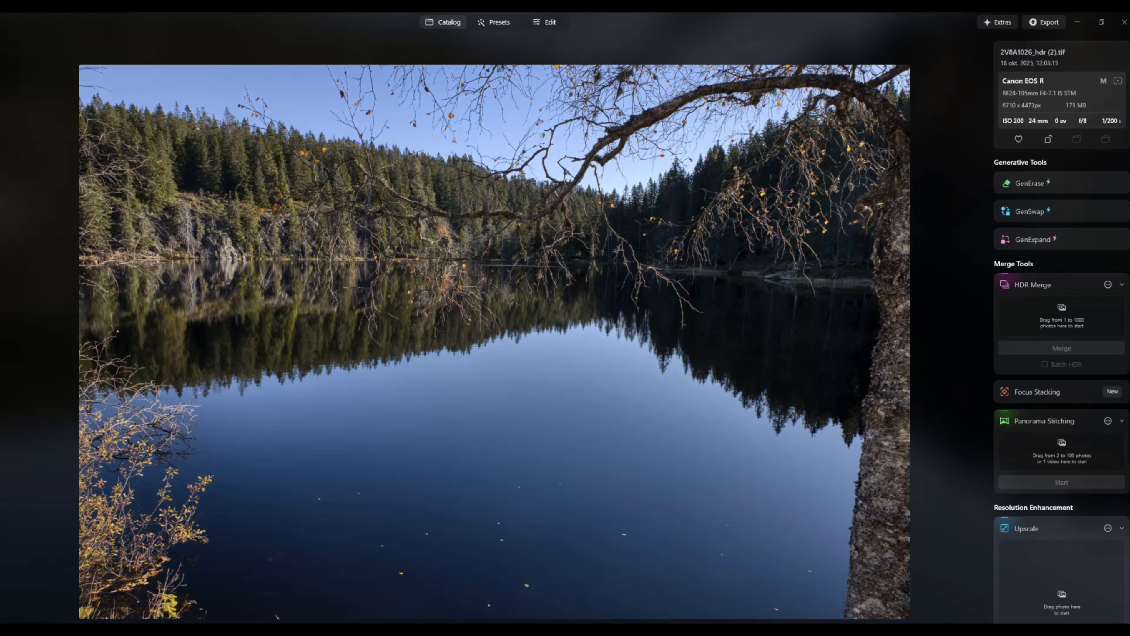
Export 2V8A1026_hdr (2) as a JPEG with "From RAW" in its file name, to a subfolder of the 25.10.18 Kobberhaugen folder
{"action": "right_click", "coordinate": [515, 329]}
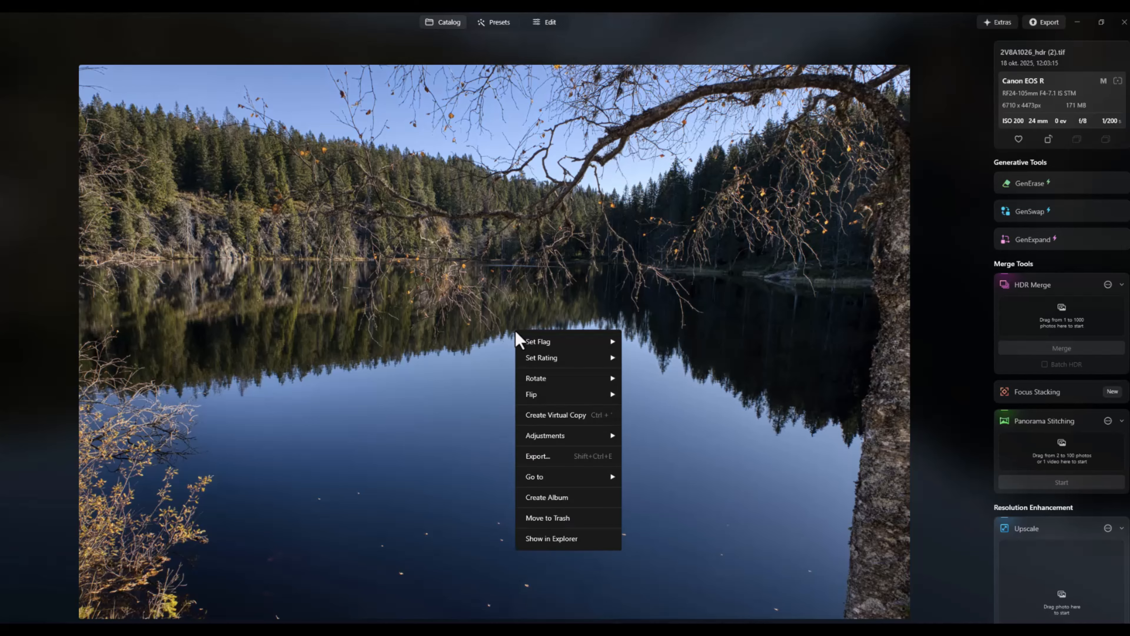
{"action": "left_click", "coordinate": [538, 456]}
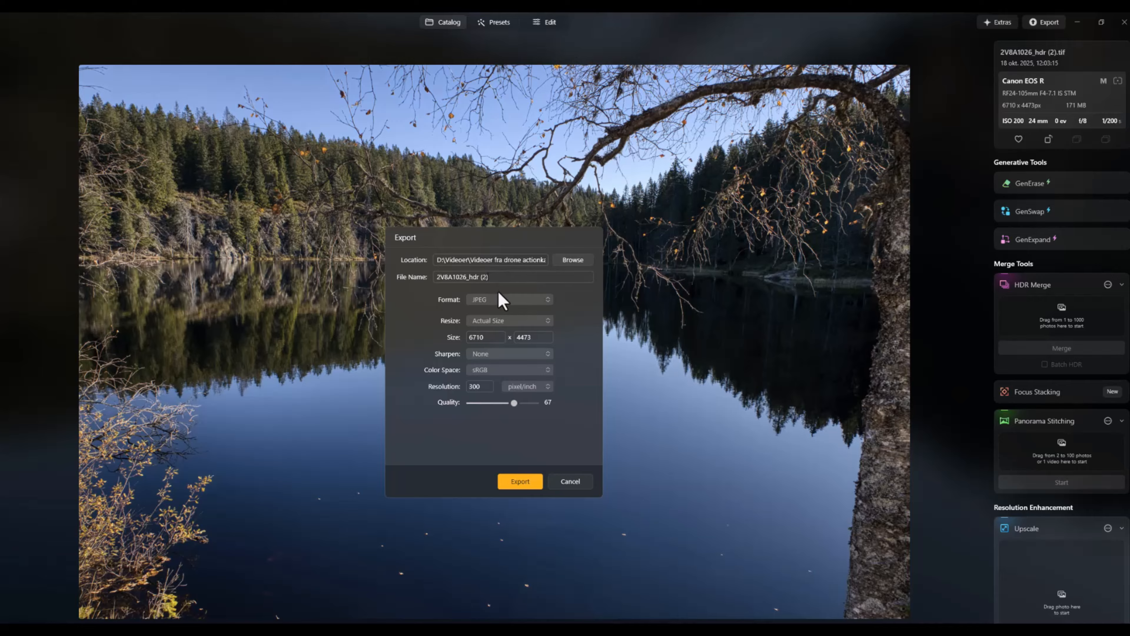
{"action": "key", "text": "BackSpace"}
{"action": "type", "text": "From RAW"}
{"action": "left_click", "coordinate": [576, 260]}
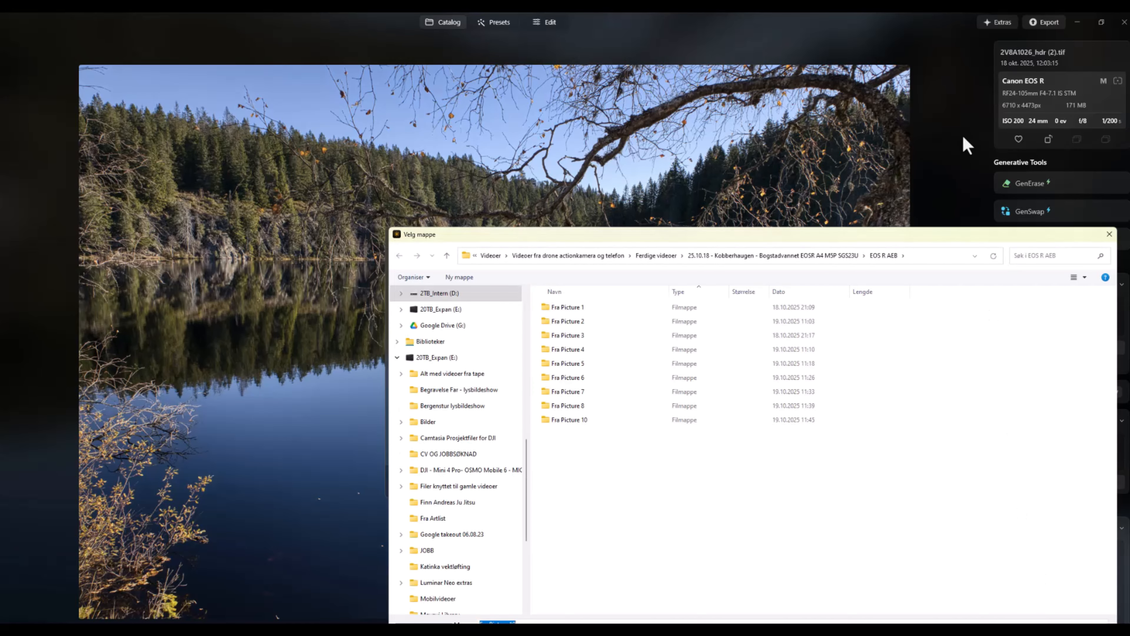
{"action": "left_click", "coordinate": [774, 256]}
{"action": "double_click", "coordinate": [597, 310]}
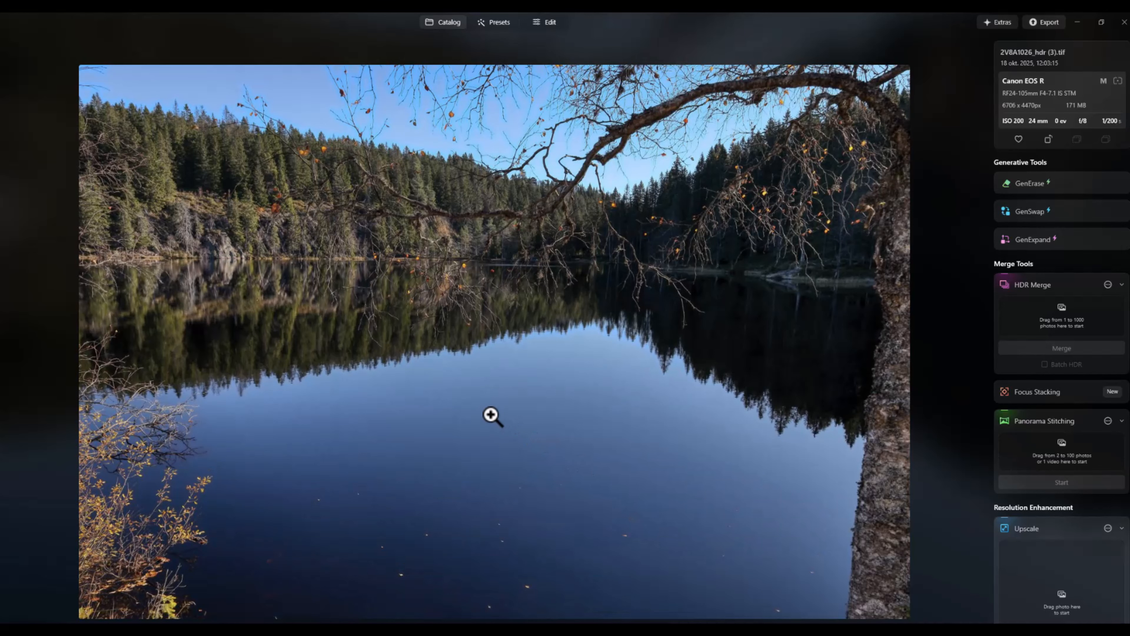
Export the JPG-based 2V8A1026_hdr (3) image as an actual-size JPEG with "From JPG" in its file name
{"action": "right_click", "coordinate": [492, 416]}
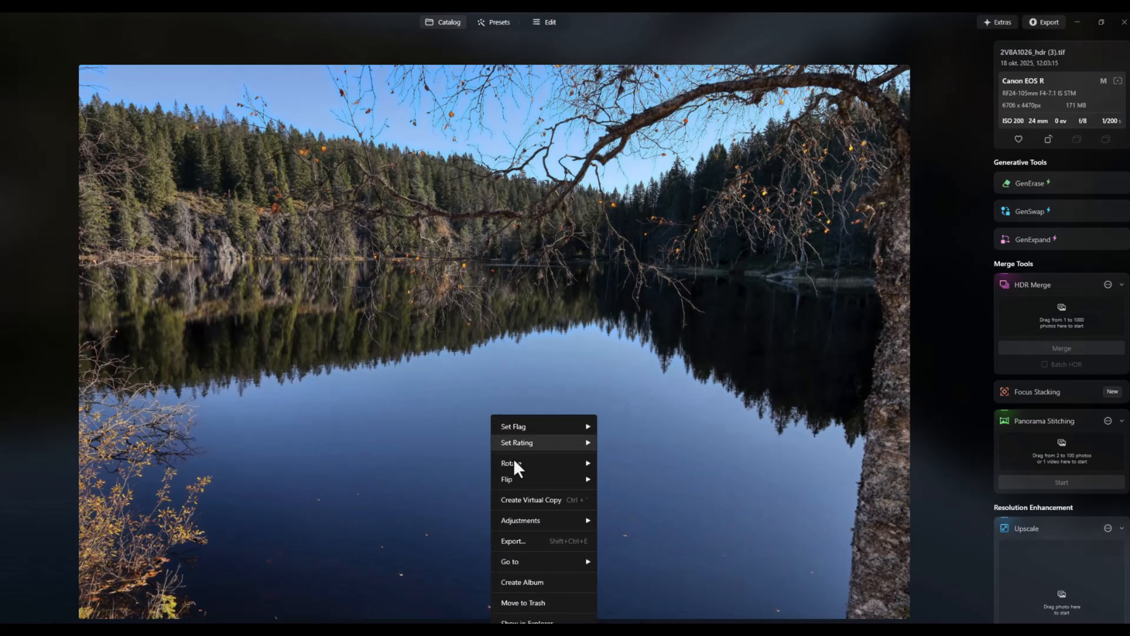
{"action": "left_click", "coordinate": [560, 542]}
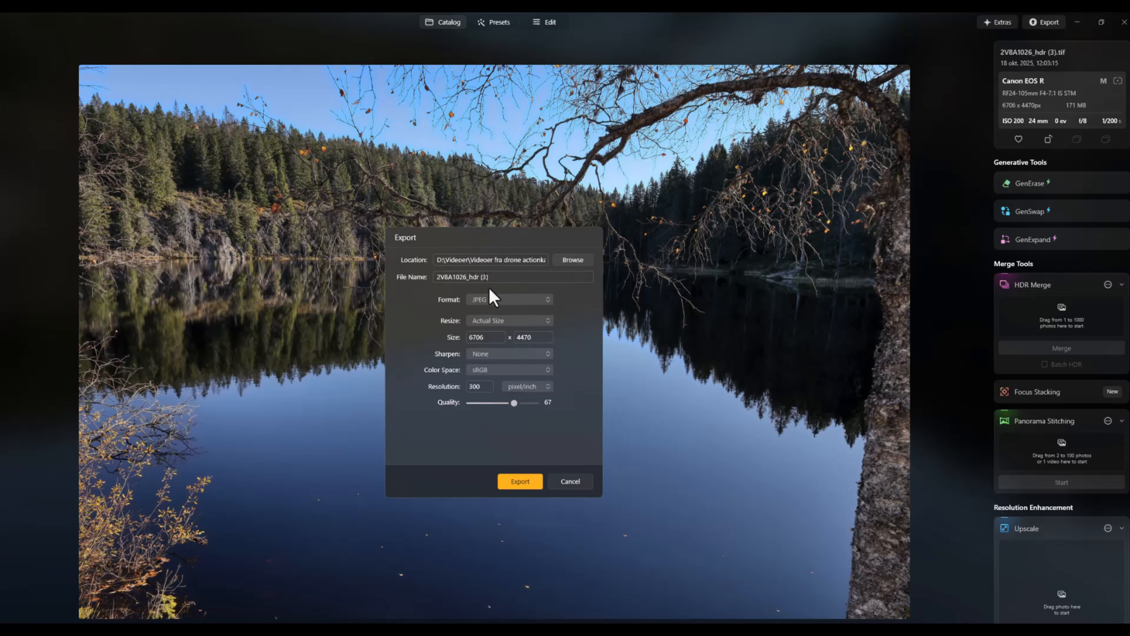
{"action": "key", "text": "BackSpace"}
{"action": "type", "text": "From JPG"}
{"action": "left_click", "coordinate": [522, 483]}
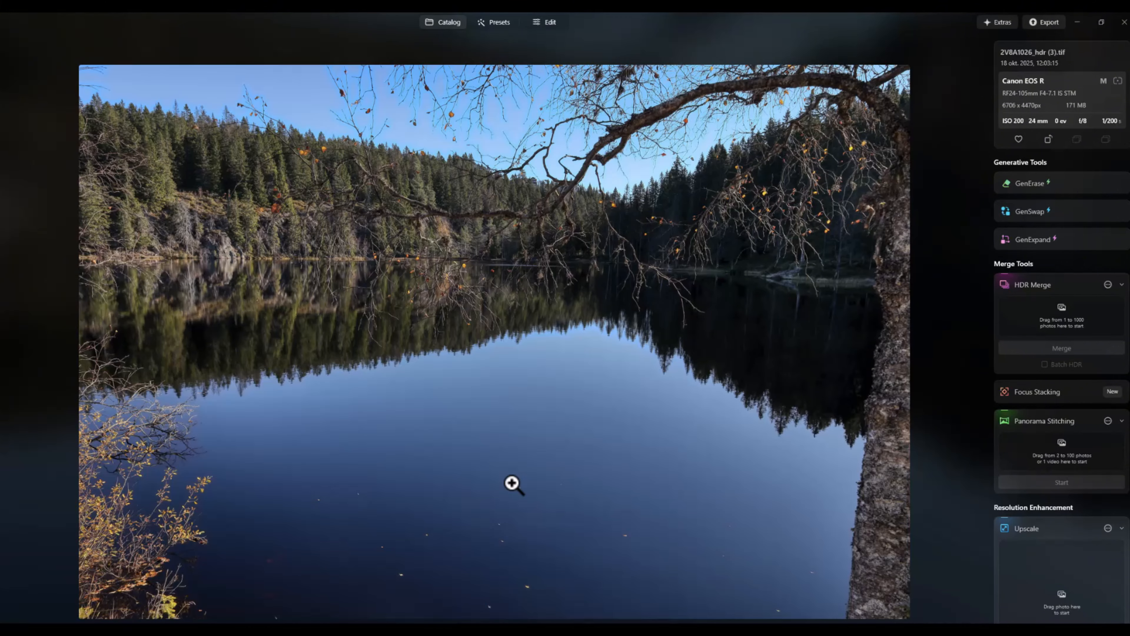
Return to the catalog and look through the bracketed JPG photos from 2V8A1031 to 2V8A1046 one by one
{"action": "left_click", "coordinate": [435, 28]}
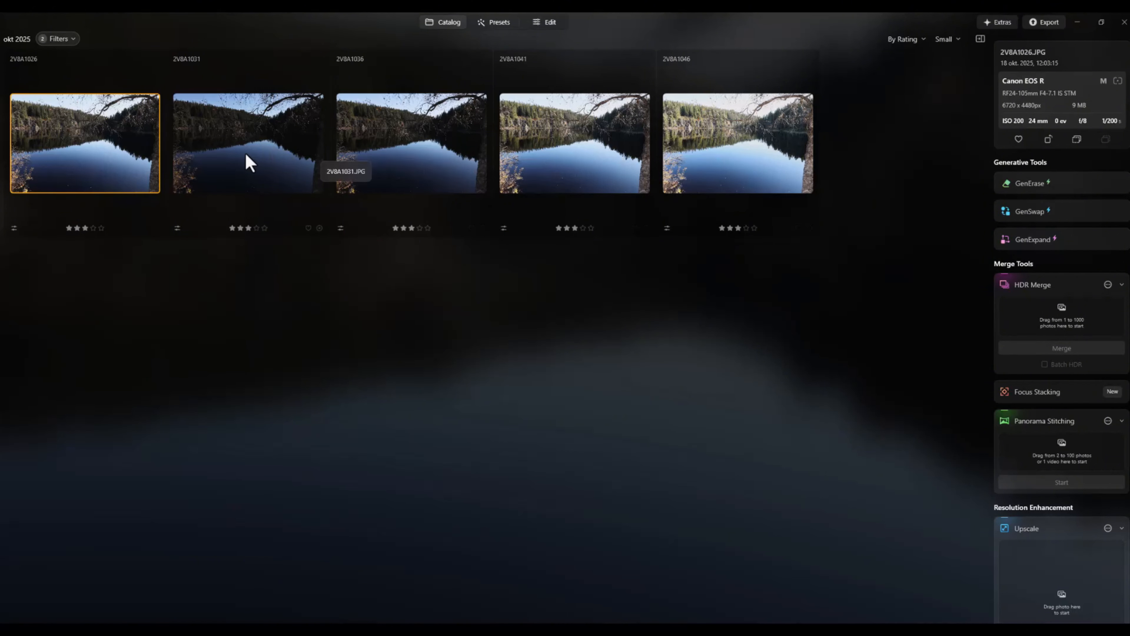
{"action": "left_click", "coordinate": [246, 162]}
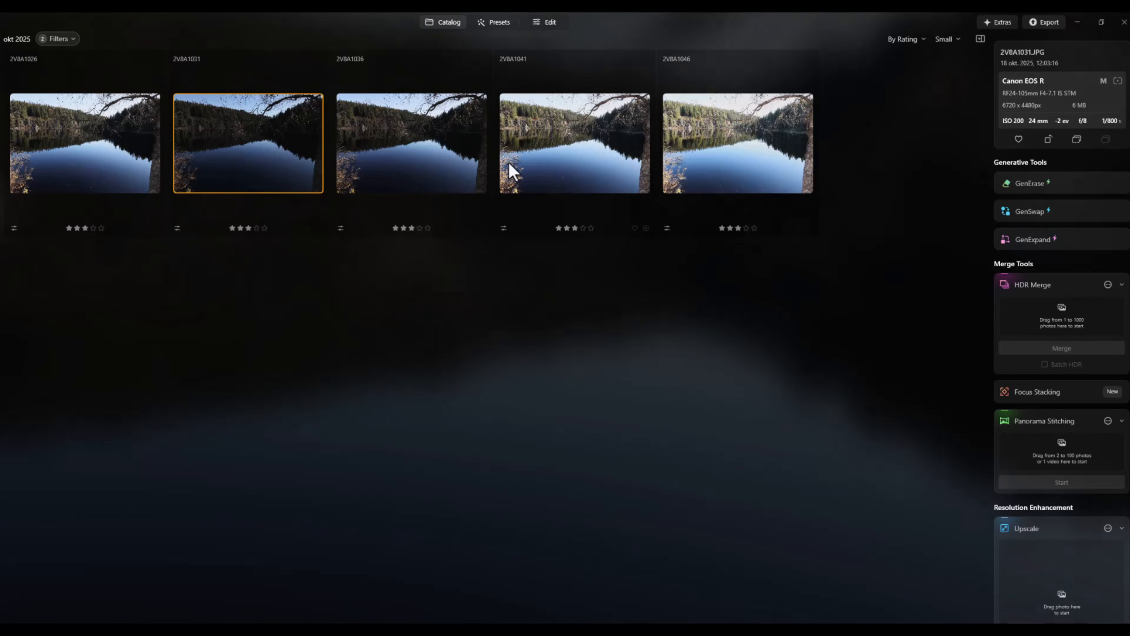
{"action": "left_click", "coordinate": [422, 163]}
{"action": "left_click", "coordinate": [558, 161]}
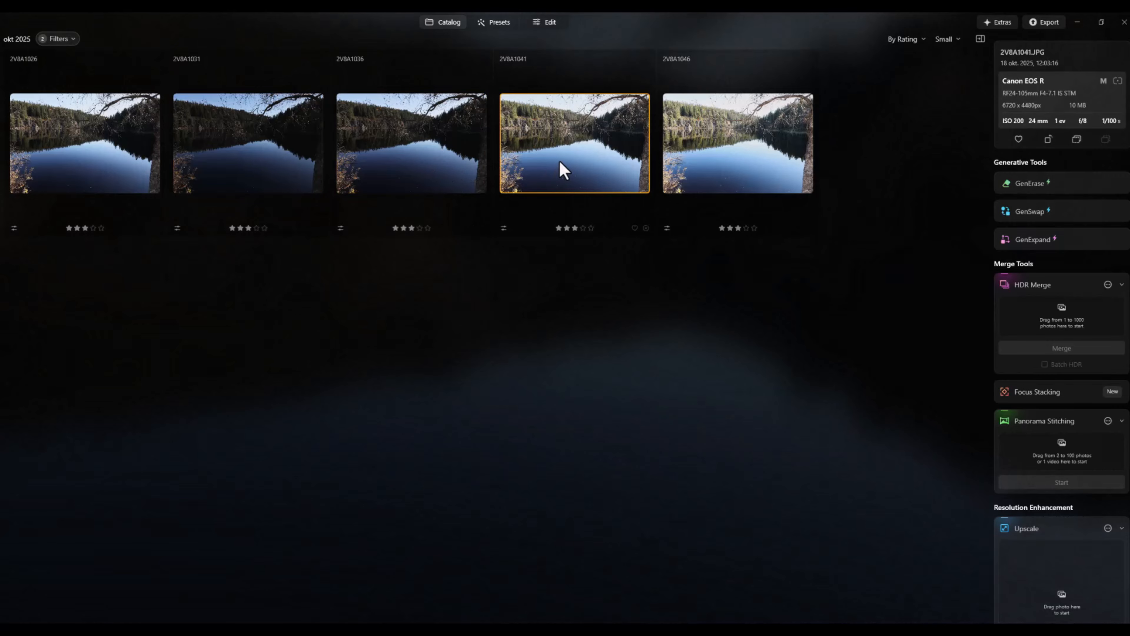
{"action": "left_click", "coordinate": [754, 145]}
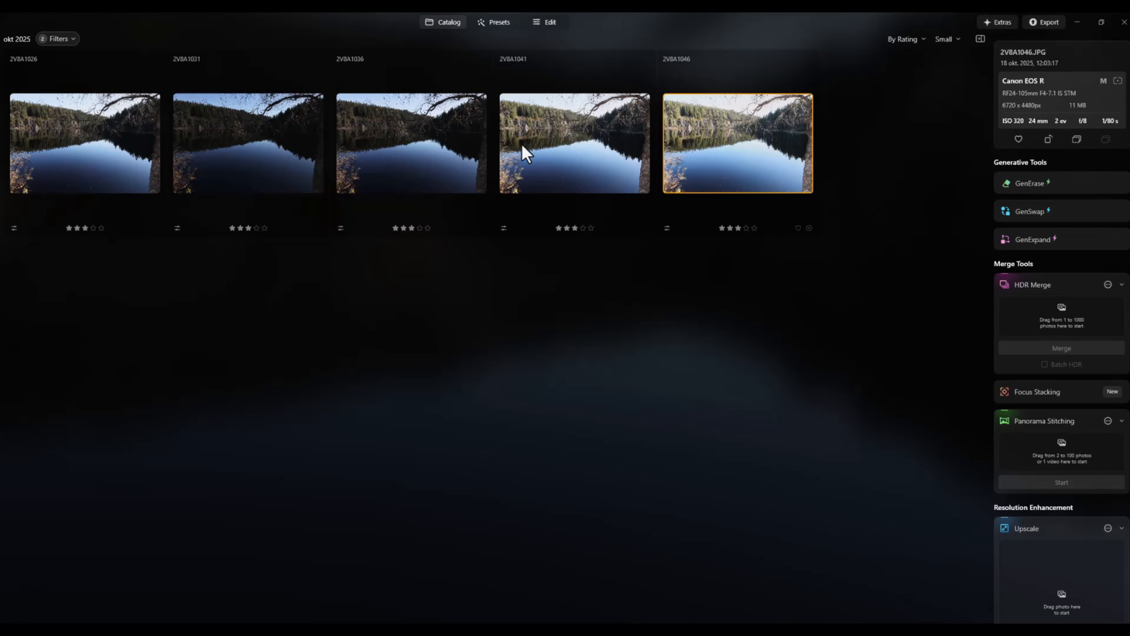
Open the 2V8A1026 JPG for editing and raise Vibrance slightly in its existing Develop adjustment
{"action": "left_click", "coordinate": [79, 148]}
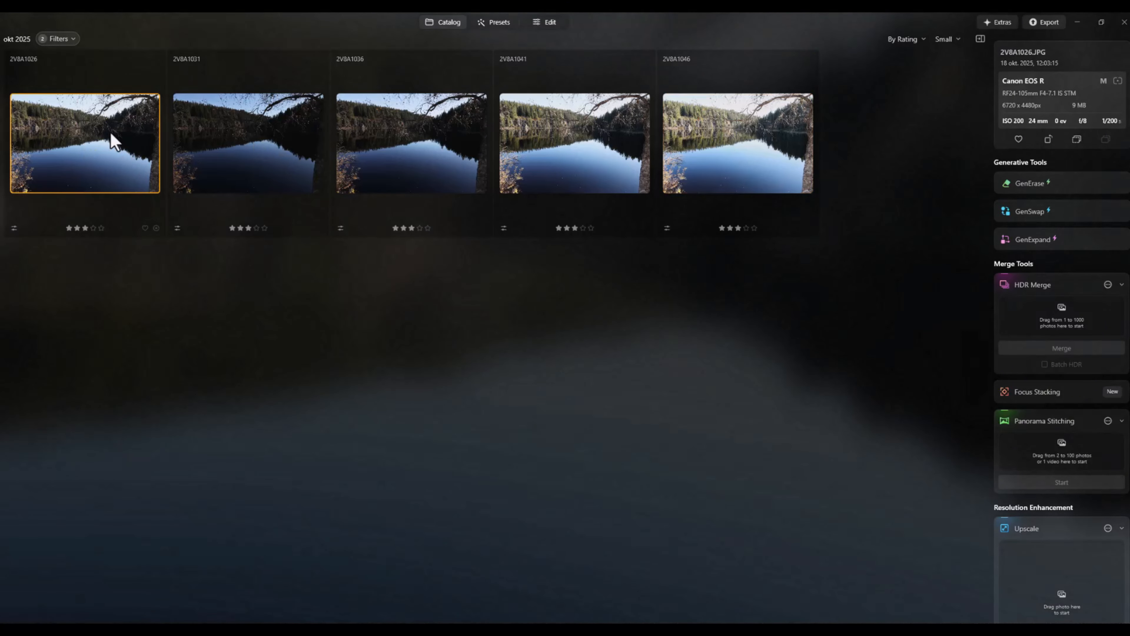
{"action": "left_click", "coordinate": [548, 27]}
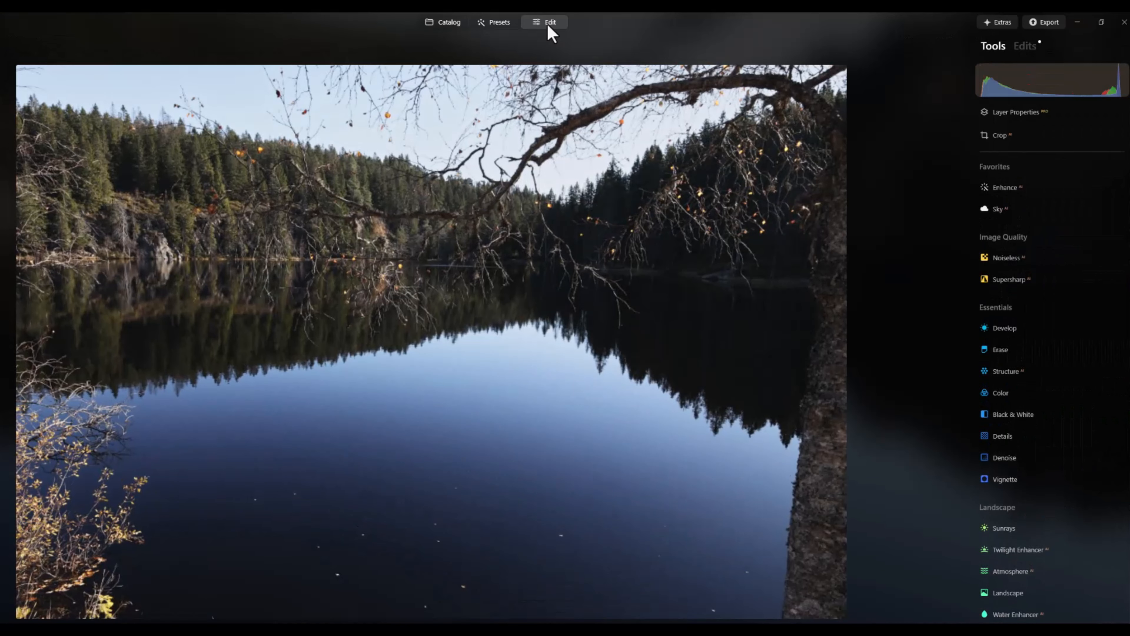
{"action": "left_click", "coordinate": [1024, 47]}
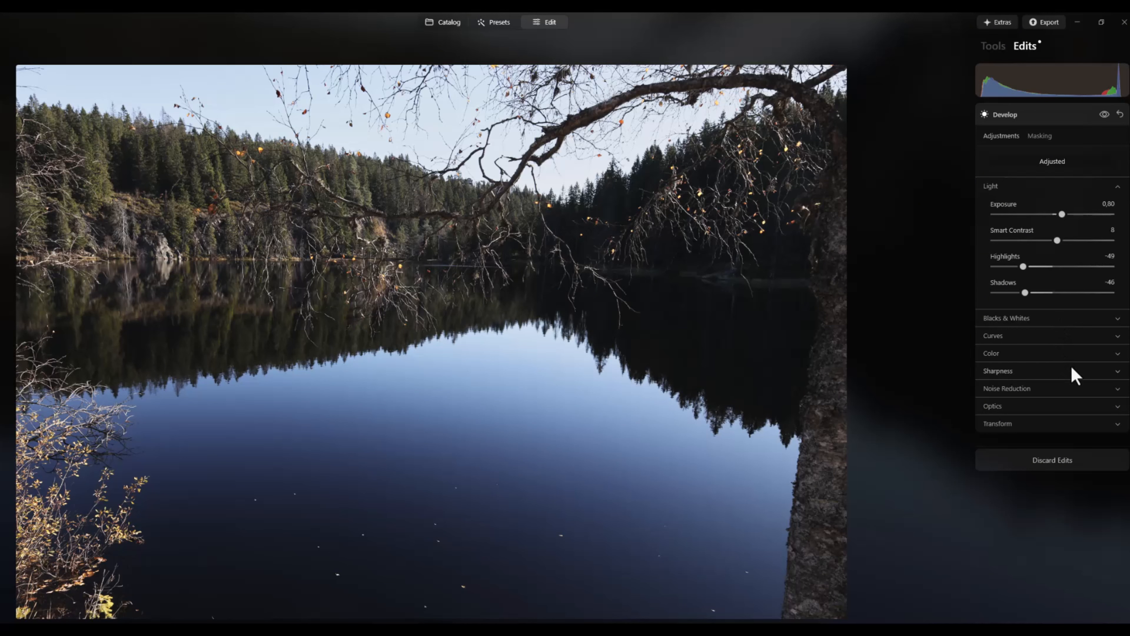
{"action": "left_click", "coordinate": [1058, 359]}
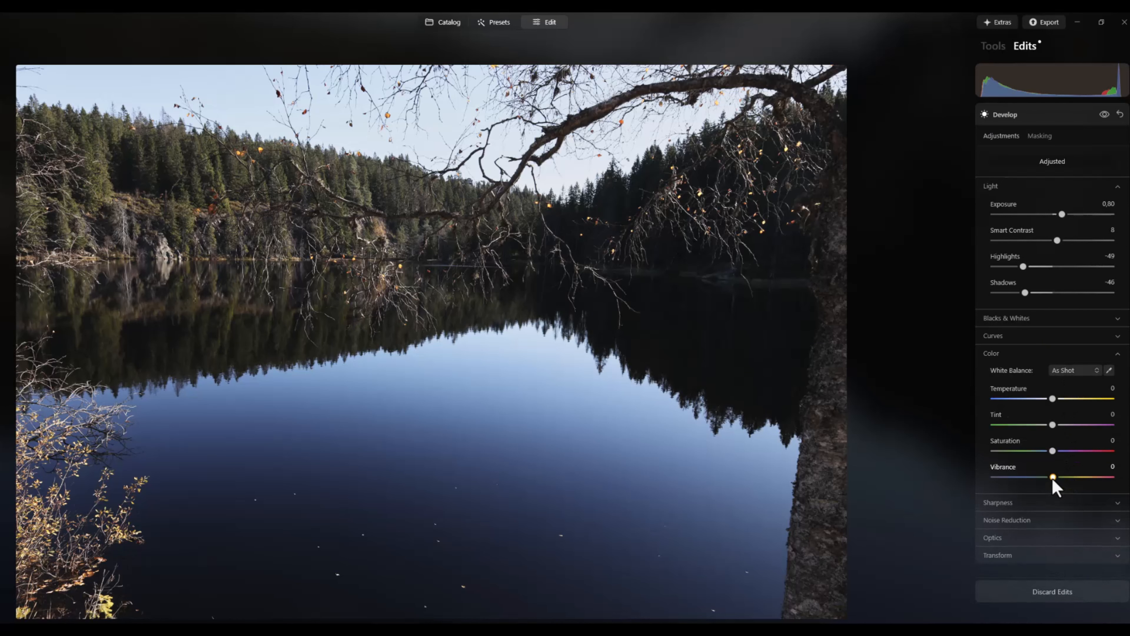
{"action": "left_click_drag", "start_coordinate": [1052, 477], "coordinate": [1063, 479]}
Apply the Enhance tool to the photo with Accent at 32 and Sky Enhancer at 16
{"action": "left_click", "coordinate": [988, 48]}
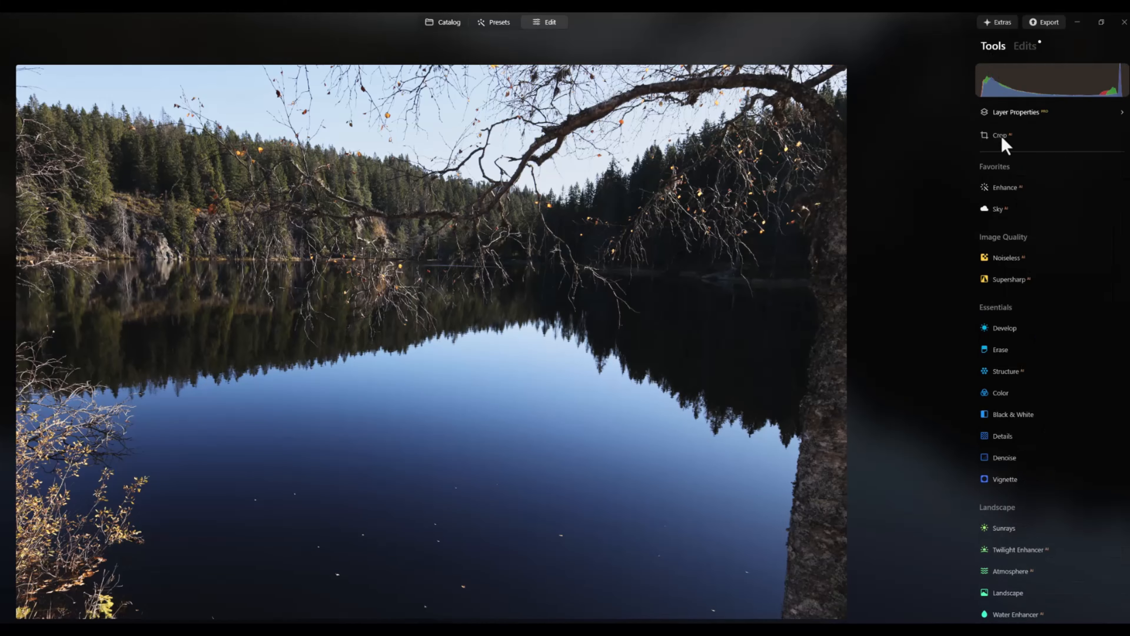
{"action": "left_click", "coordinate": [994, 186]}
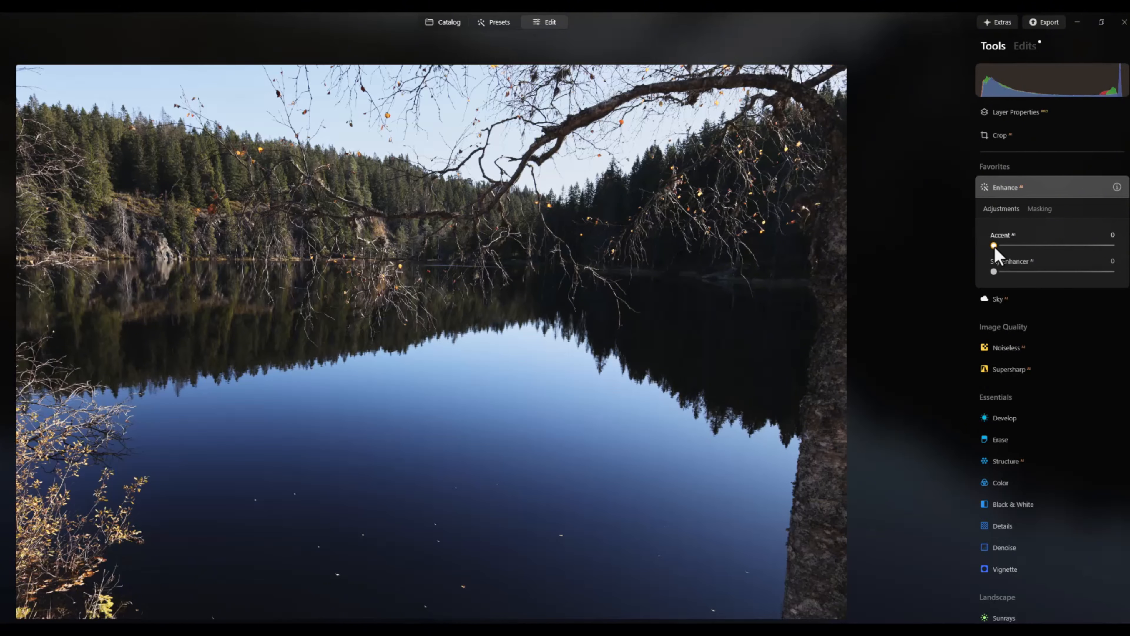
{"action": "left_click_drag", "start_coordinate": [995, 247], "coordinate": [1030, 247]}
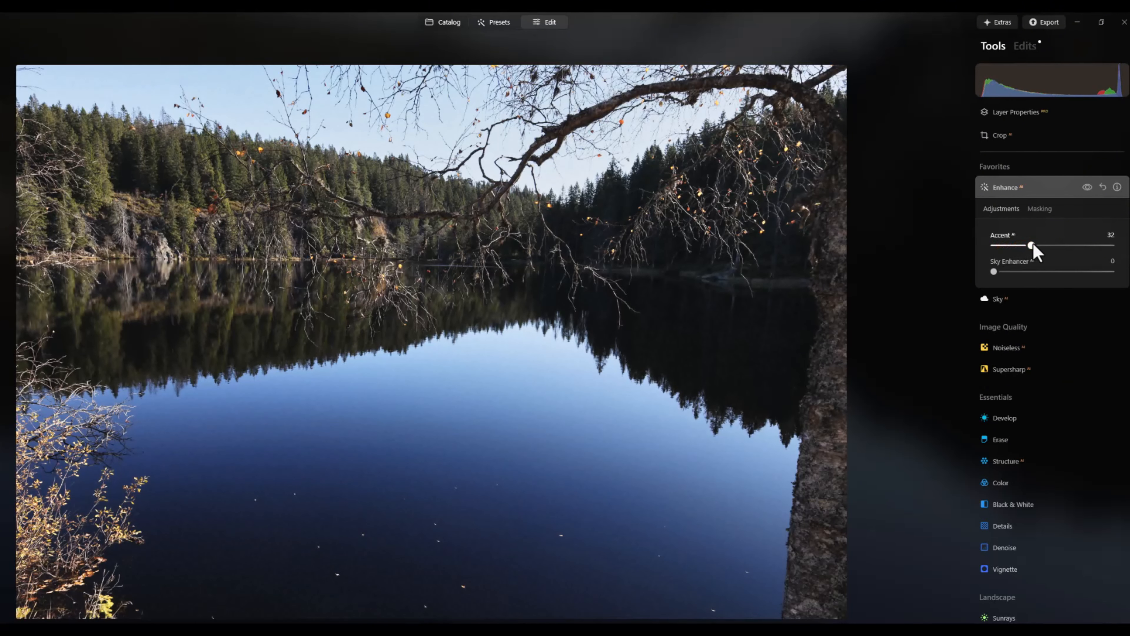
{"action": "left_click_drag", "start_coordinate": [995, 273], "coordinate": [1015, 275]}
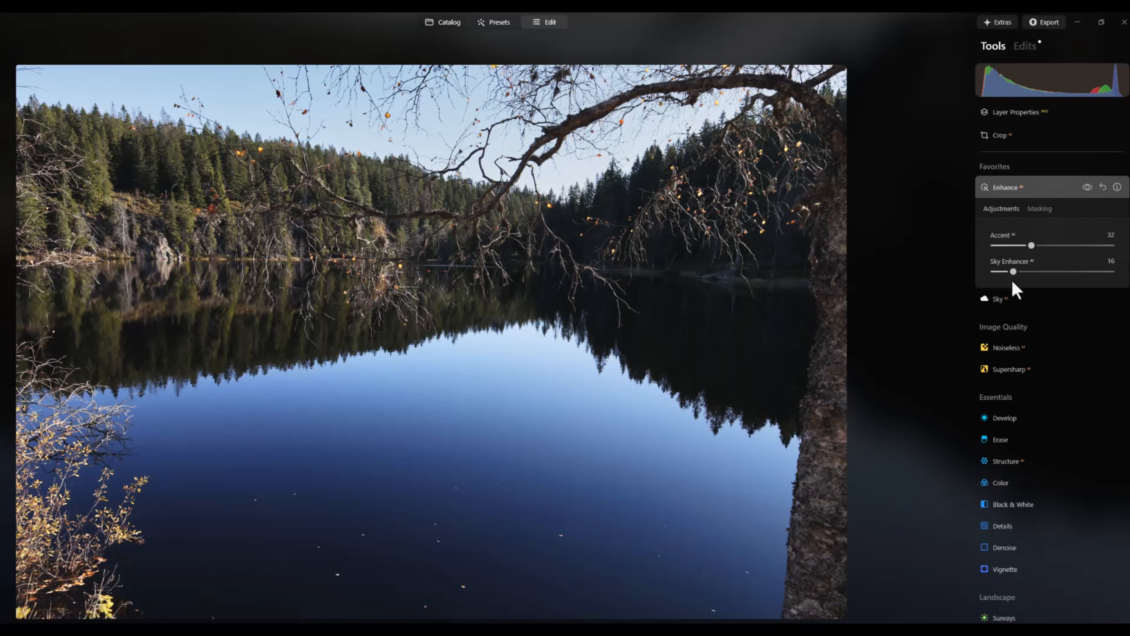
Export the edited 2V8A1026 photo as an actual-size JPEG, marking it in the file name as a JPG without HDR
{"action": "right_click", "coordinate": [450, 308]}
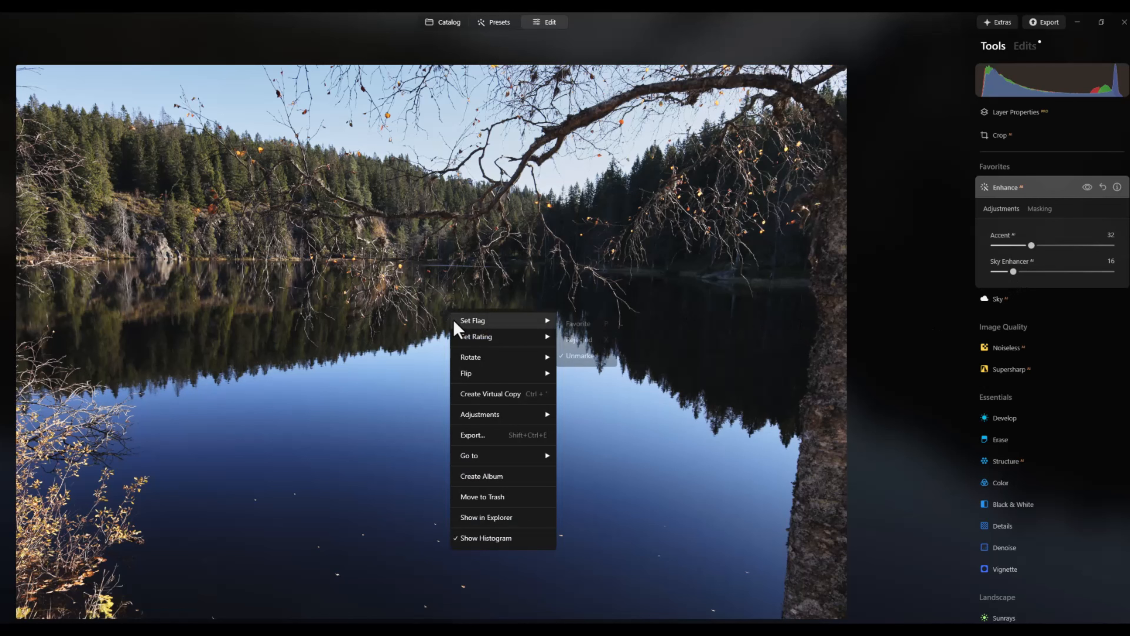
{"action": "left_click", "coordinate": [499, 434]}
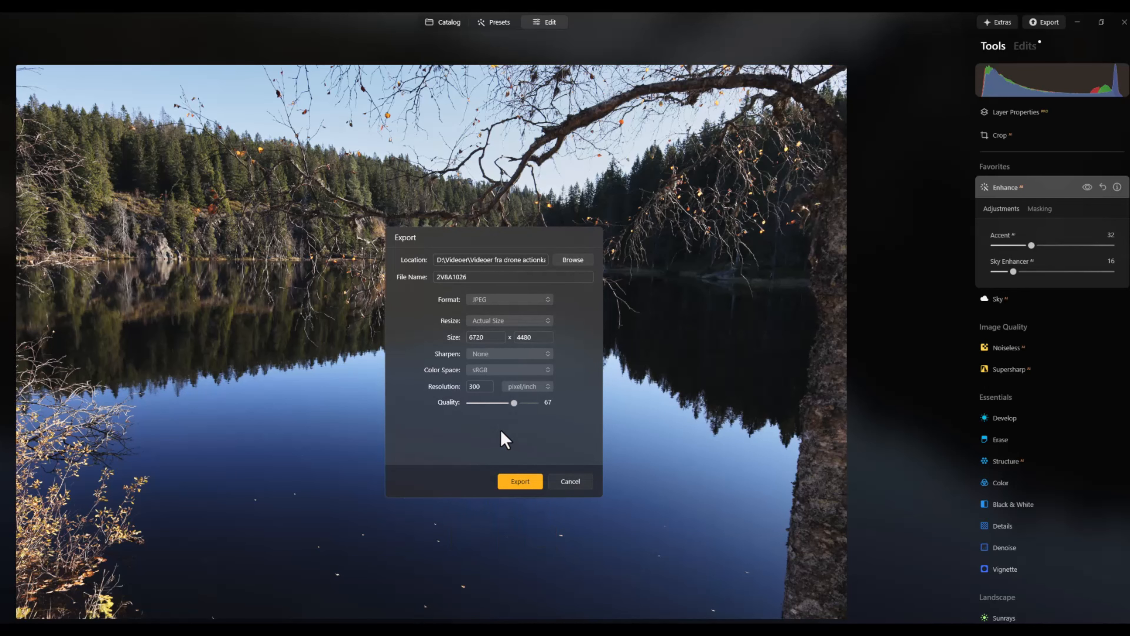
{"action": "left_click", "coordinate": [471, 277]}
{"action": "type", "text": "(JPG without HDR"}
{"action": "left_click", "coordinate": [525, 484]}
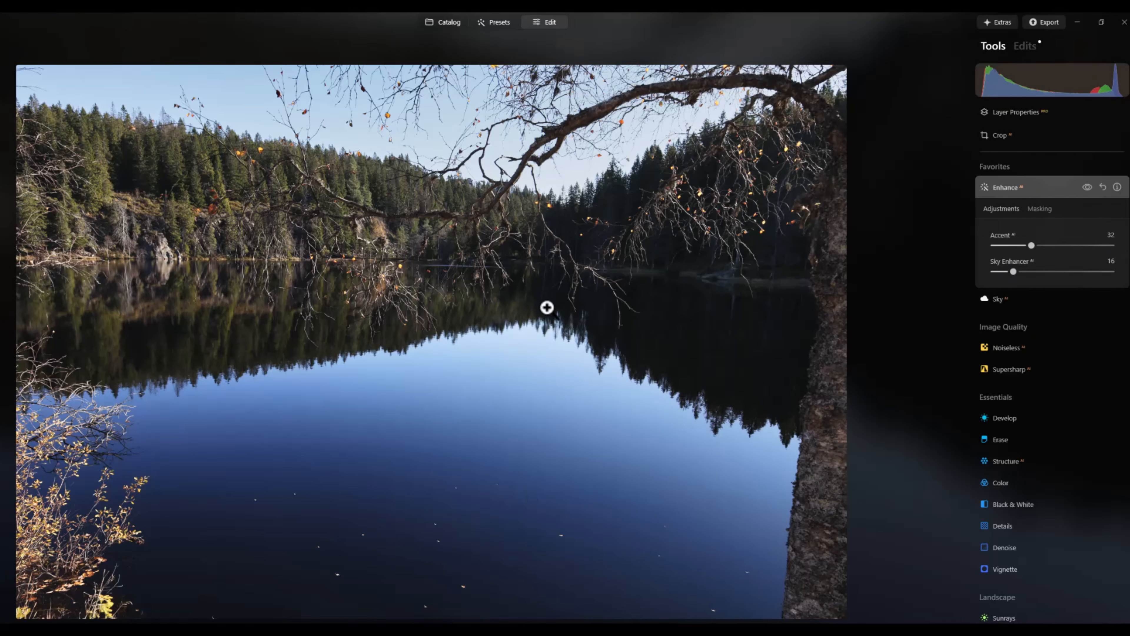
Return to the catalog and change the file format filter from JPG to CR3 so only the RAW photos are listed
{"action": "left_click", "coordinate": [436, 23]}
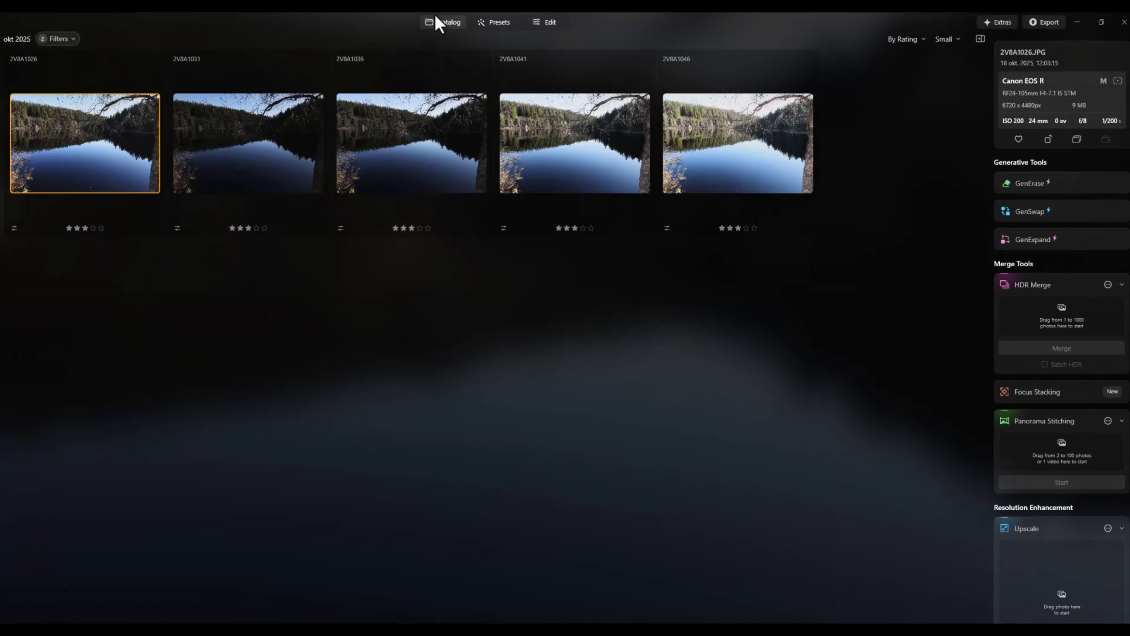
{"action": "left_click", "coordinate": [67, 38]}
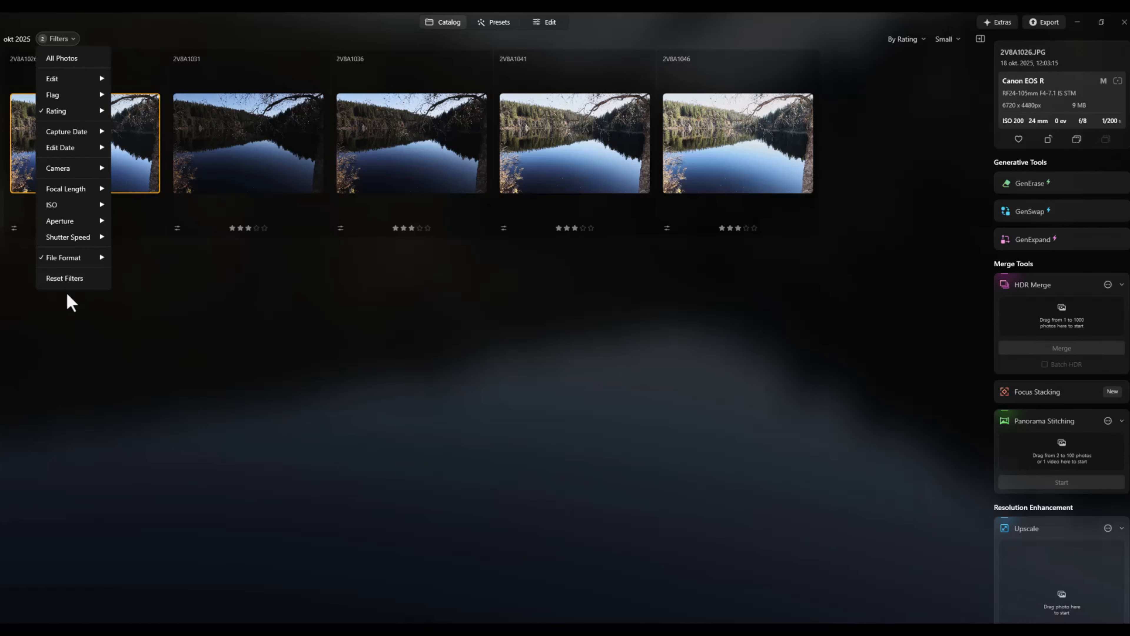
{"action": "mouse_move", "coordinate": [87, 262]}
{"action": "left_click", "coordinate": [141, 283]}
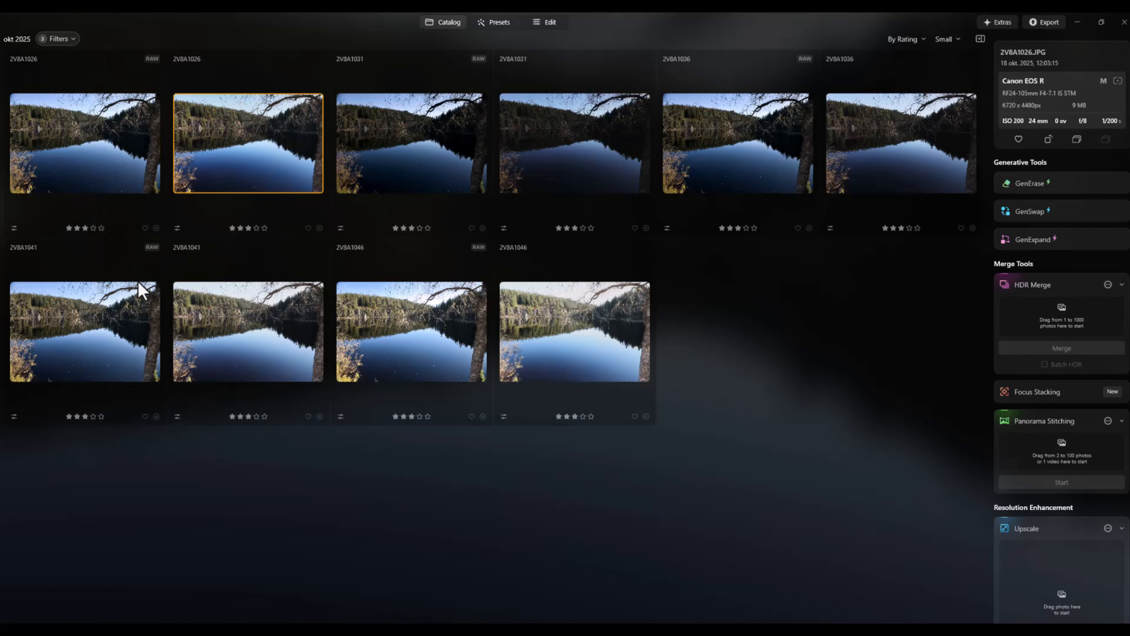
{"action": "left_click", "coordinate": [75, 40]}
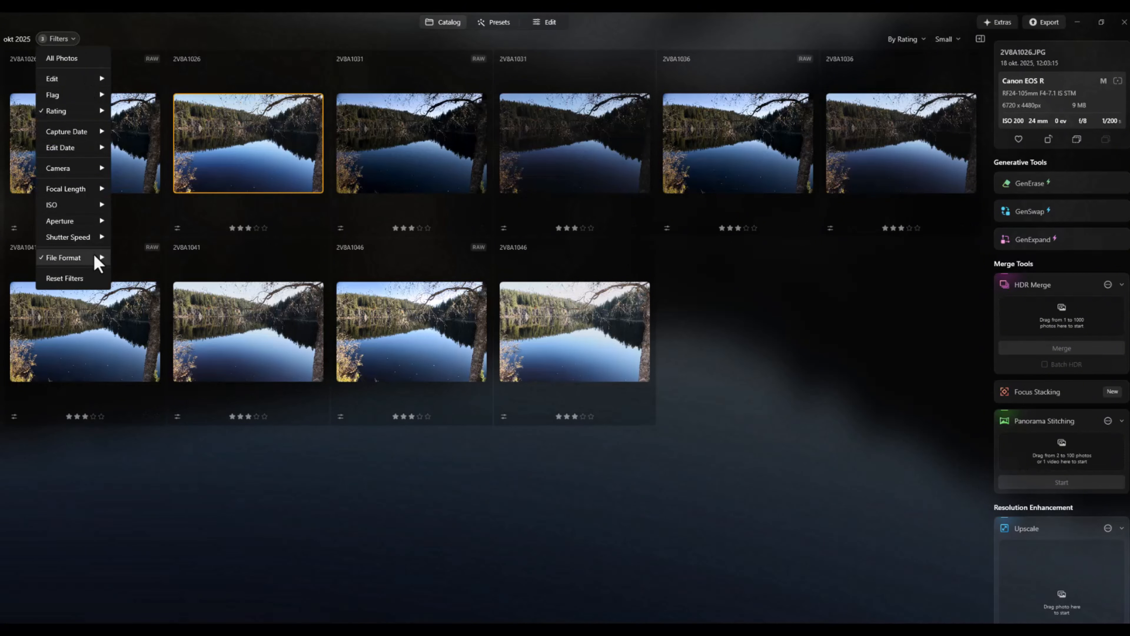
{"action": "mouse_move", "coordinate": [100, 259]}
{"action": "left_click", "coordinate": [128, 297]}
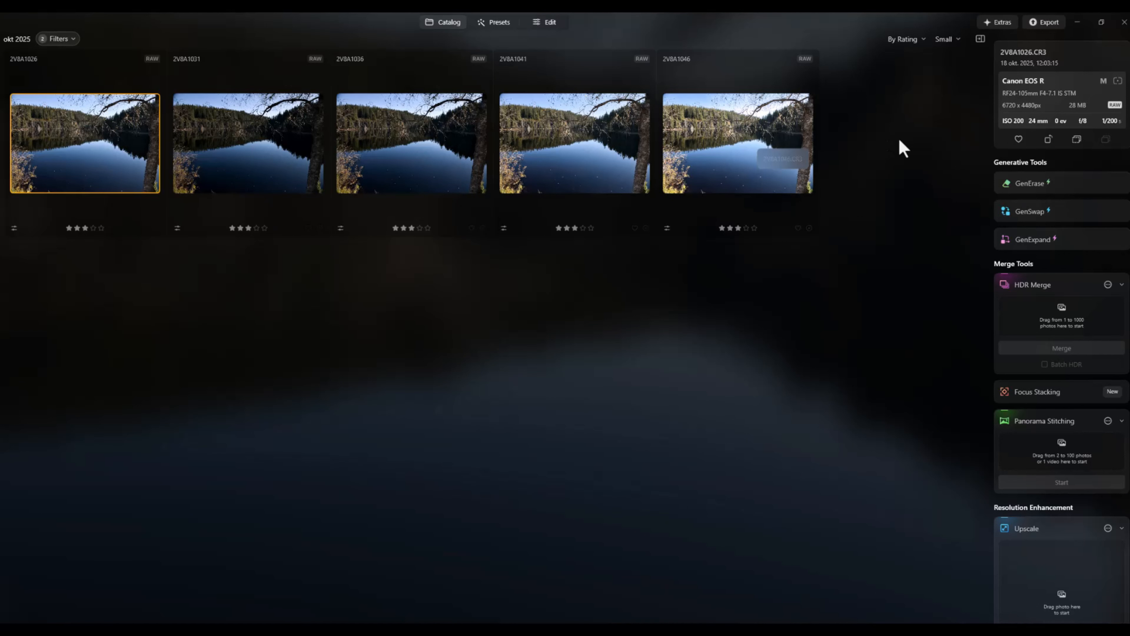
Check the exposure details of each bracketed RAW photo and open 2V8A1026 for editing
{"action": "left_click", "coordinate": [224, 162]}
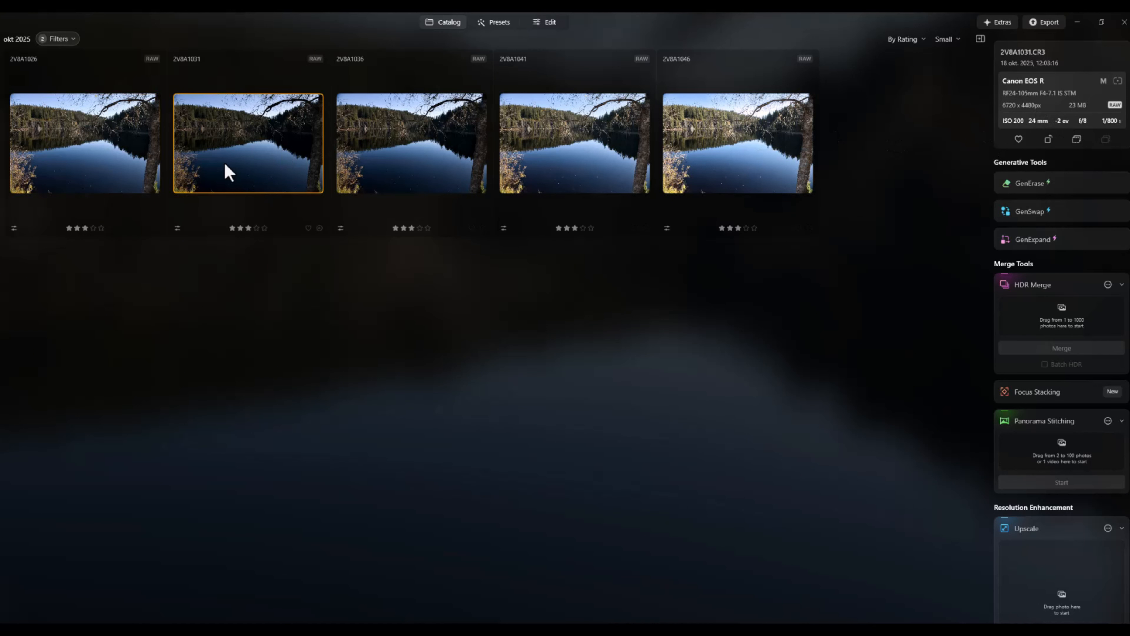
{"action": "left_click", "coordinate": [434, 151]}
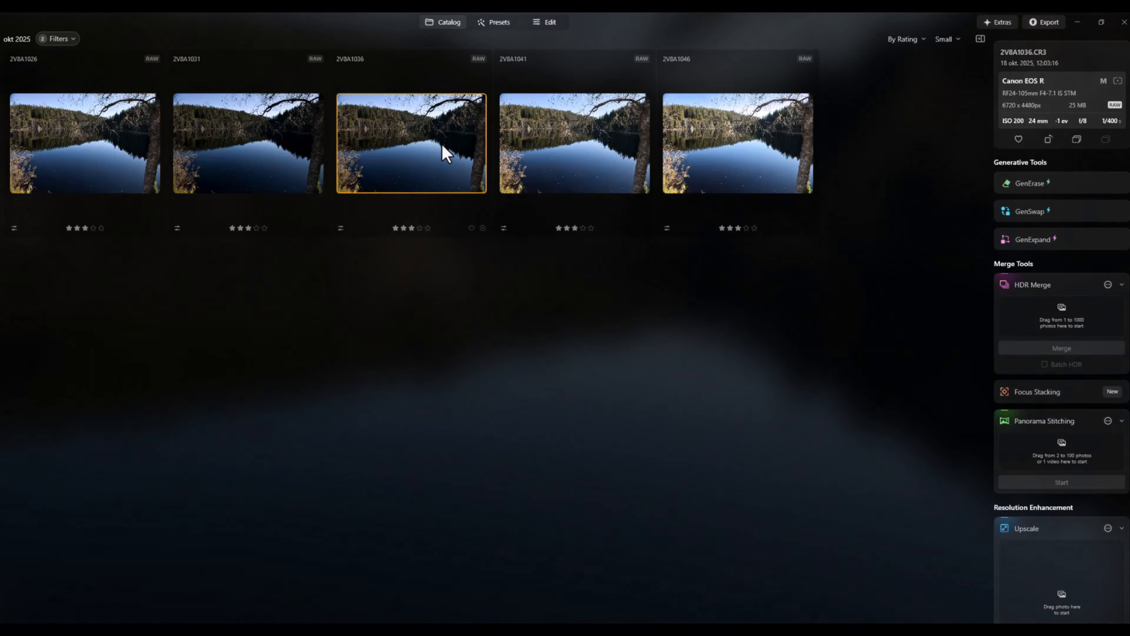
{"action": "left_click", "coordinate": [589, 154]}
{"action": "left_click", "coordinate": [738, 147]}
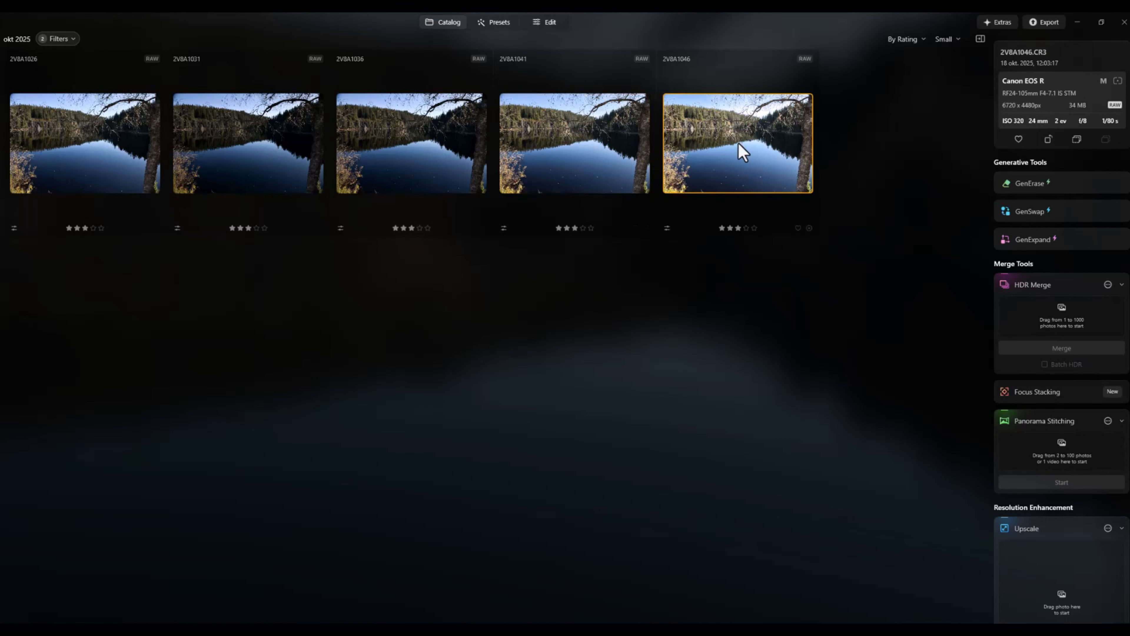
{"action": "left_click", "coordinate": [94, 150]}
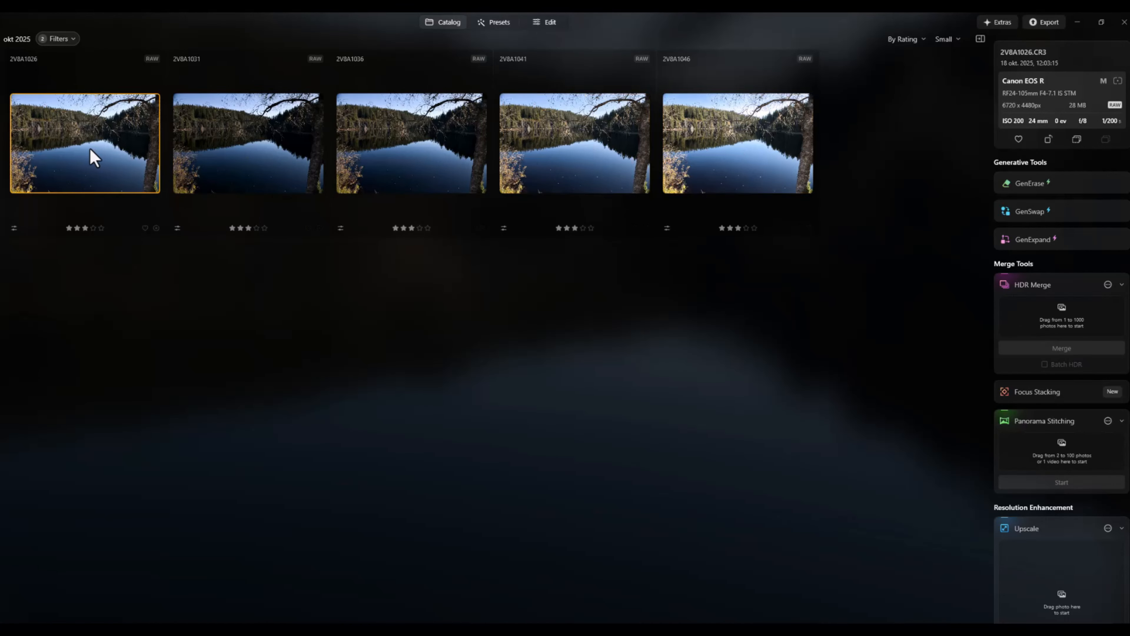
{"action": "left_click", "coordinate": [552, 24]}
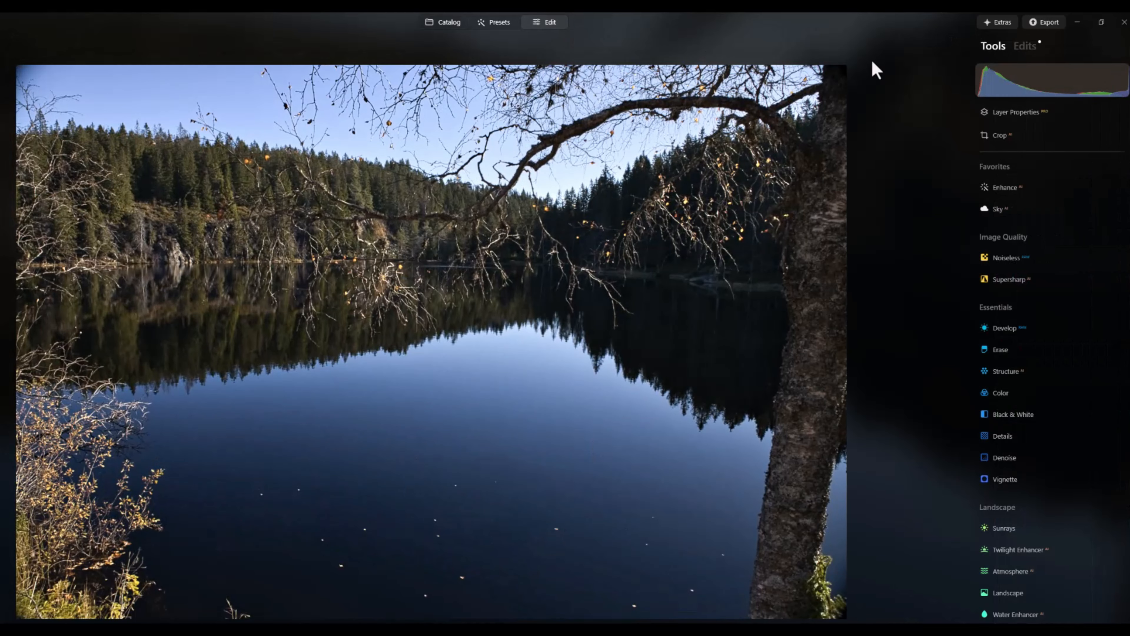
Raise Vibrance to 15 in the RAW photo's existing Develop adjustment
{"action": "left_click", "coordinate": [1028, 45]}
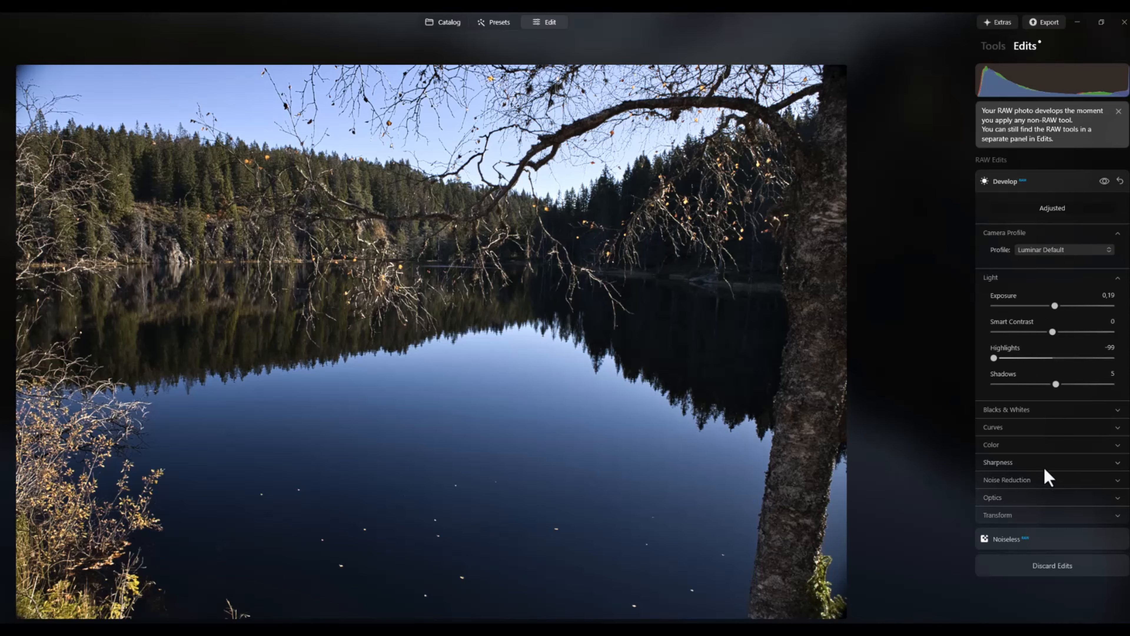
{"action": "left_click", "coordinate": [1032, 446]}
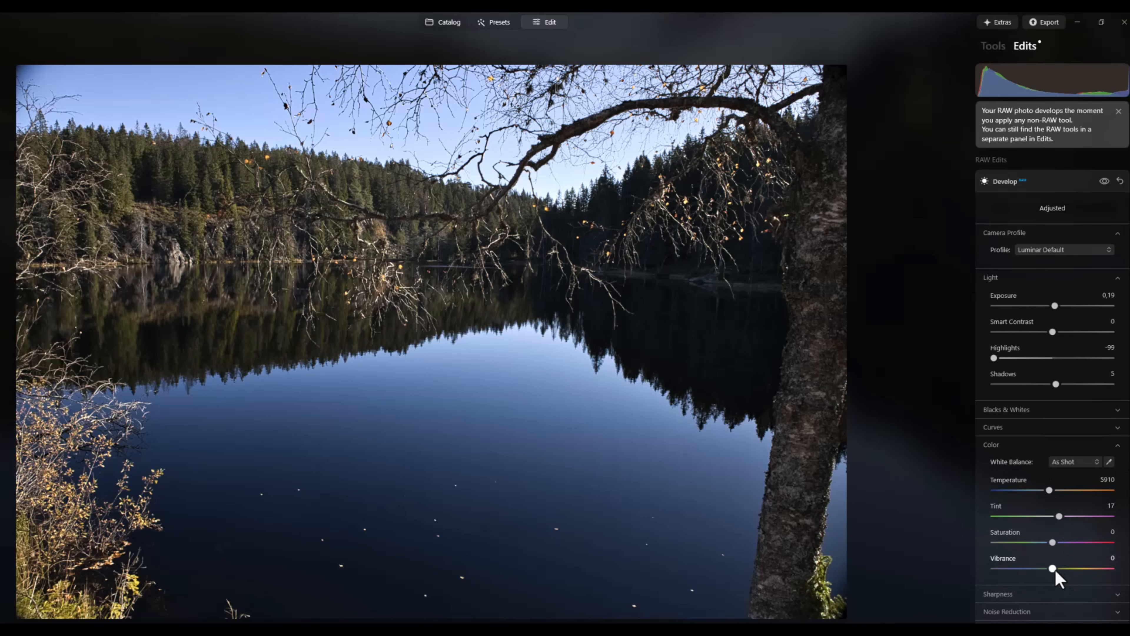
{"action": "left_click_drag", "start_coordinate": [1053, 569], "coordinate": [1063, 569]}
{"action": "left_click_drag", "start_coordinate": [1066, 569], "coordinate": [1061, 570]}
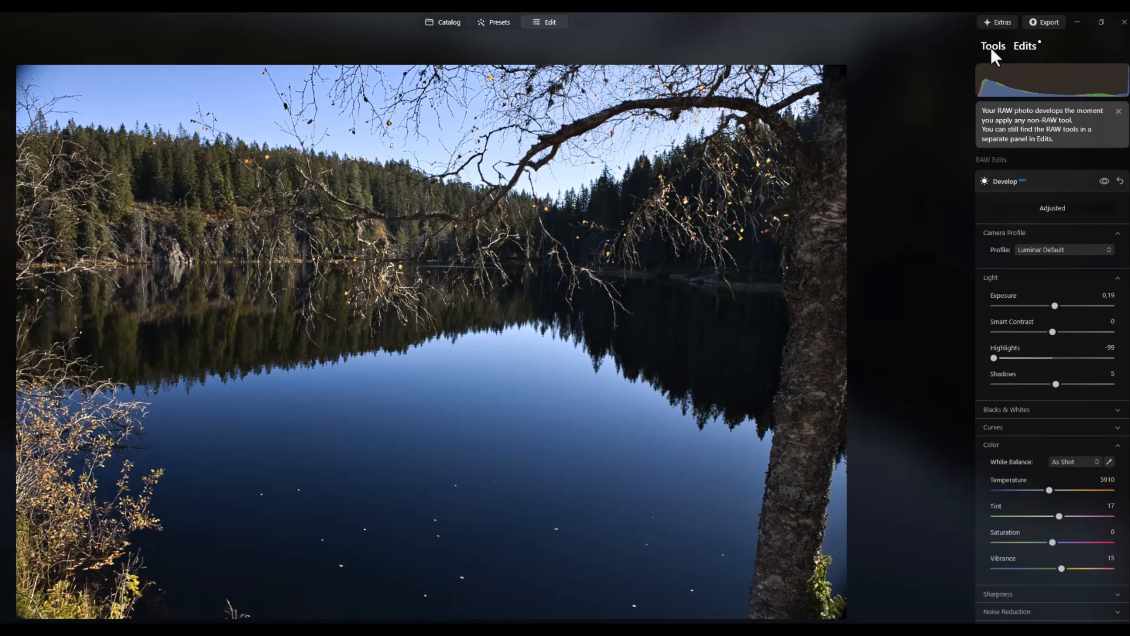
Apply the Enhance tool to the RAW photo with Accent at 21 and Sky Enhancer at 10
{"action": "scroll", "coordinate": [1084, 440], "scroll_direction": "down", "scroll_amount": 1}
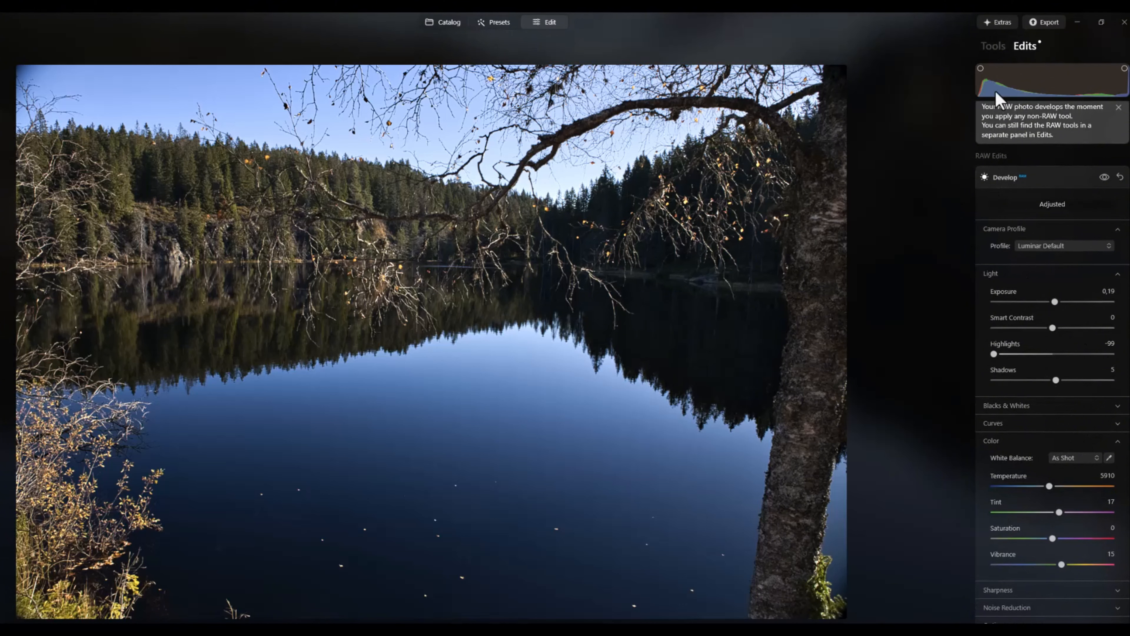
{"action": "left_click", "coordinate": [995, 47]}
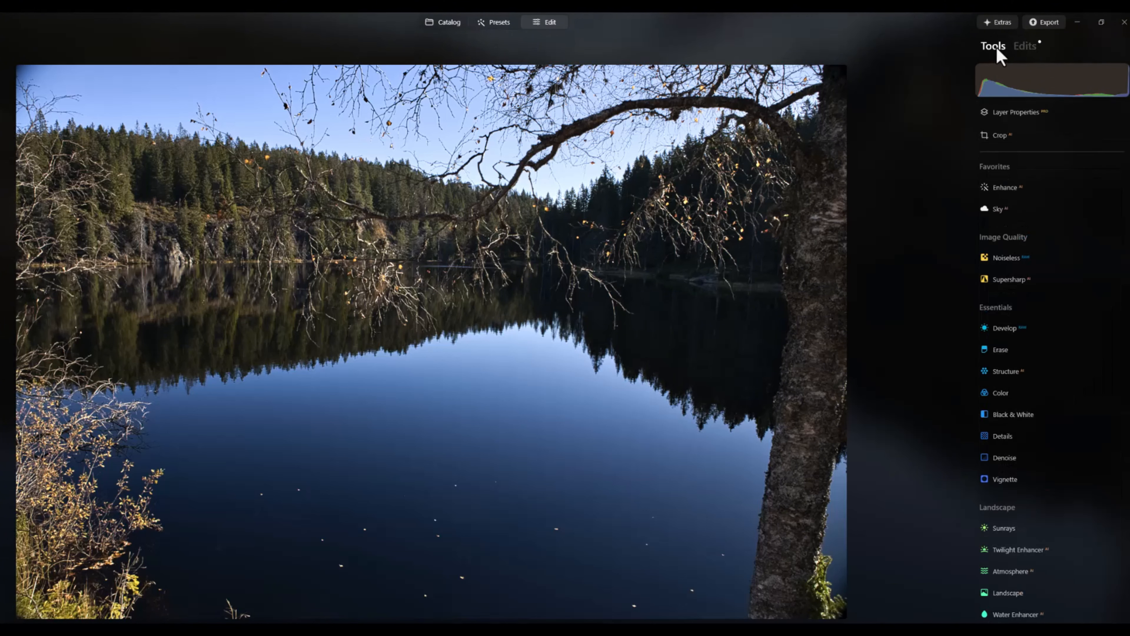
{"action": "left_click", "coordinate": [1004, 189]}
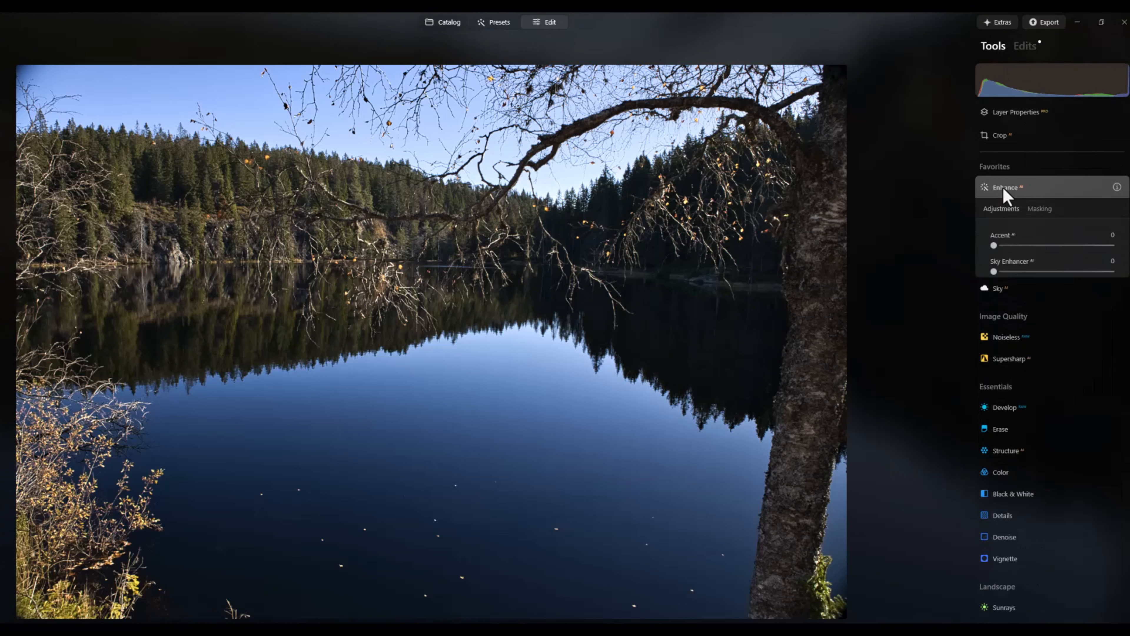
{"action": "left_click_drag", "start_coordinate": [993, 245], "coordinate": [1006, 271]}
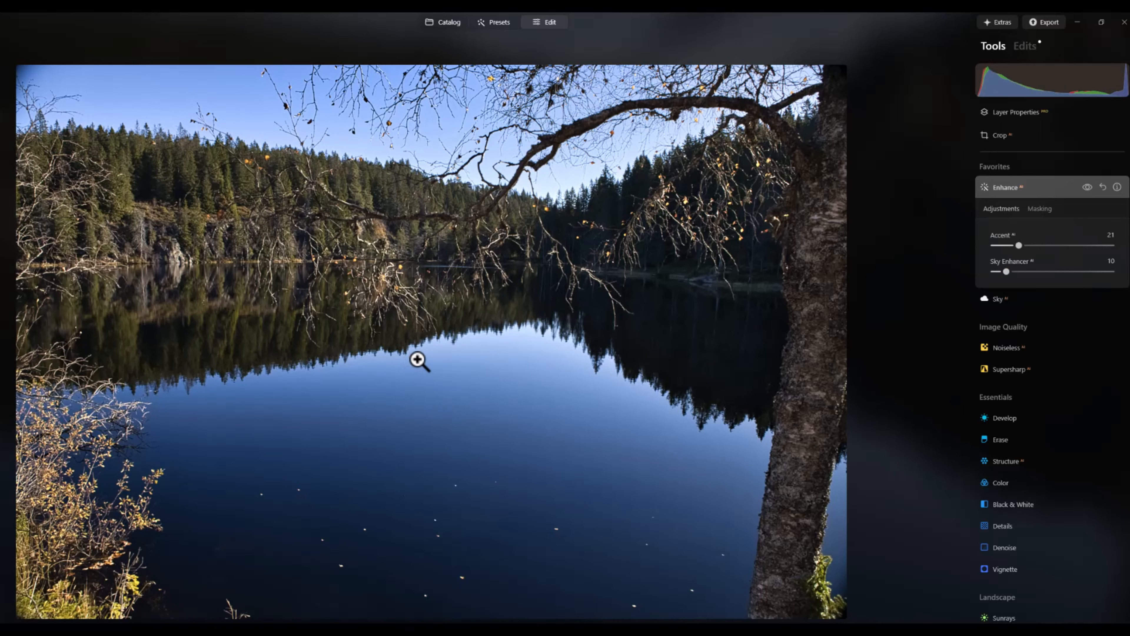
Export the edited RAW photo as an actual-size JPEG, adding a RAW marking to the 2V8A1026 file name
{"action": "right_click", "coordinate": [420, 360]}
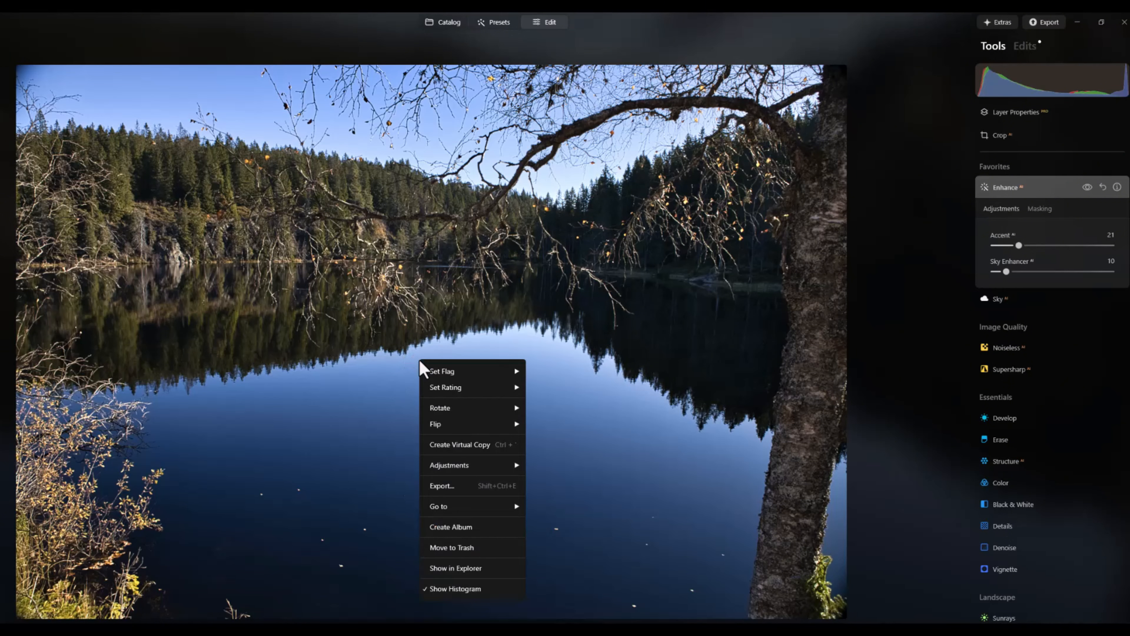
{"action": "left_click", "coordinate": [468, 486]}
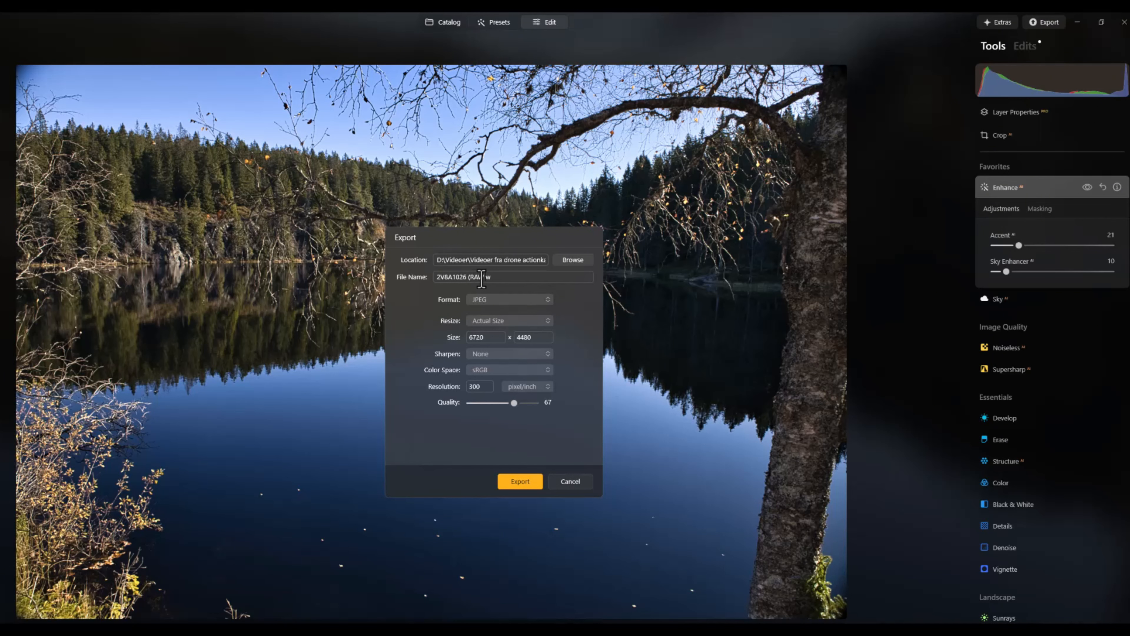
{"action": "type", "text": "hout HDR"}
{"action": "left_click", "coordinate": [521, 482]}
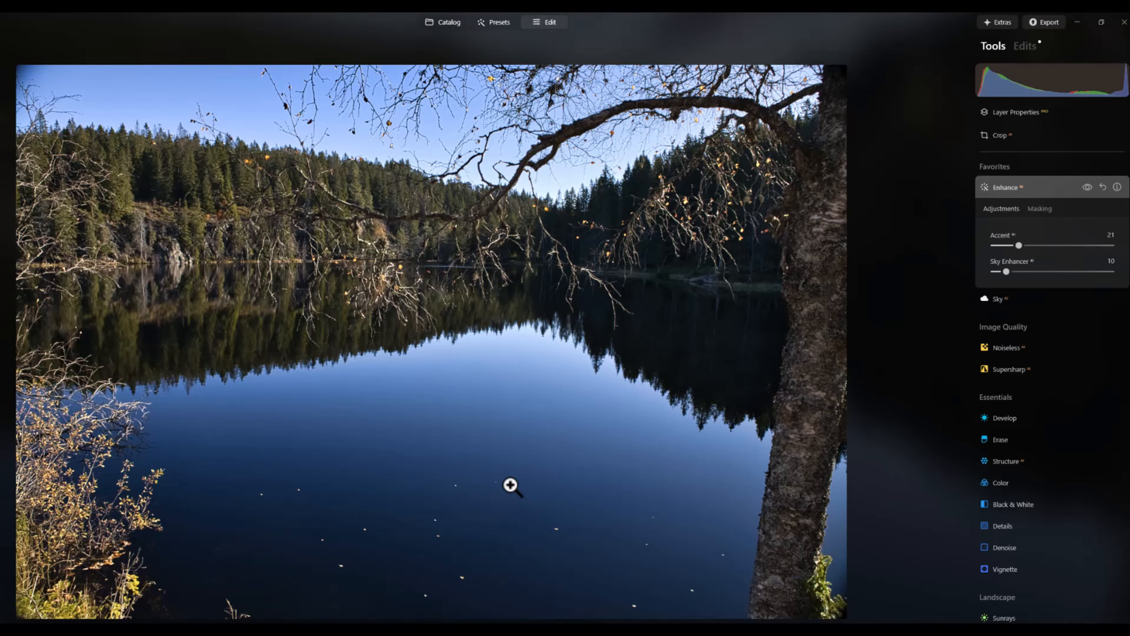